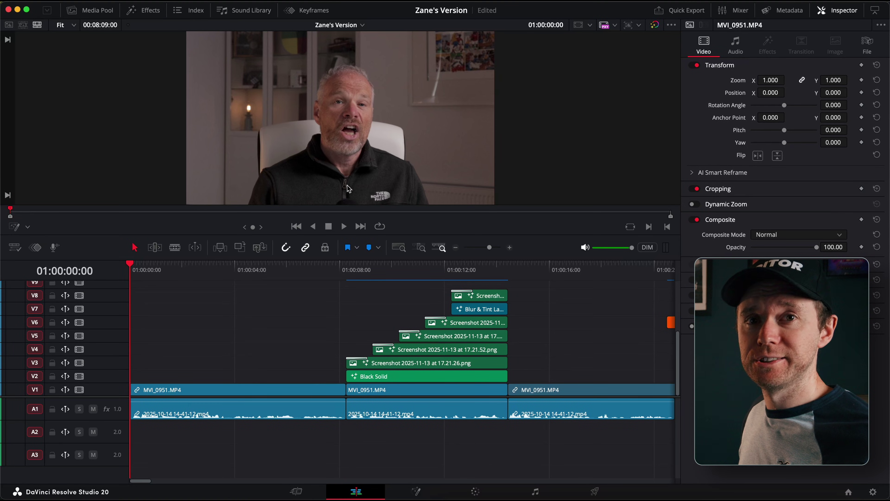
# Select the first MVI_0951.MP4 interview clip on track V1
pyautogui.click(180, 395)
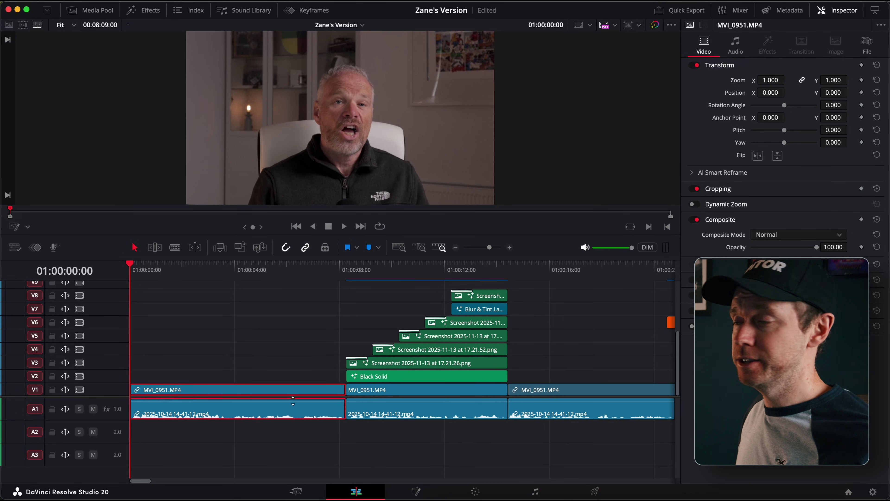
# On the Color page, reset all grades and nodes on the interview clip
pyautogui.click(476, 492)
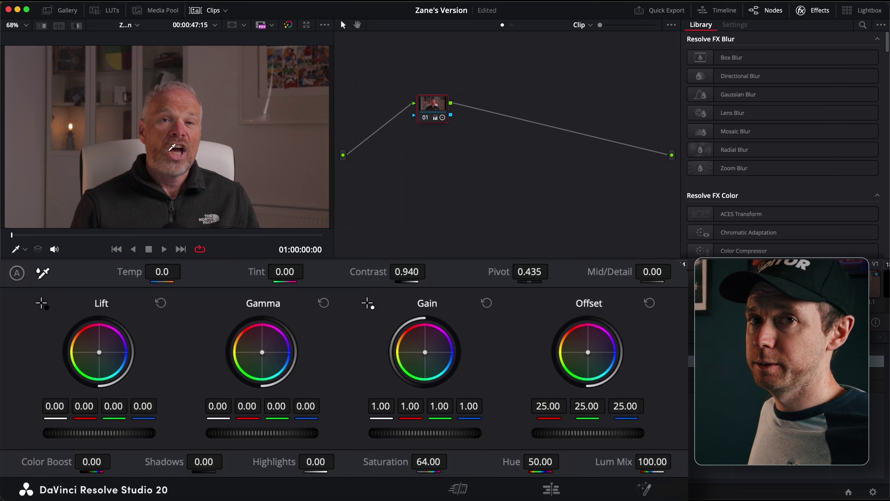
pyautogui.click(806, 10)
pyautogui.rightClick(514, 90)
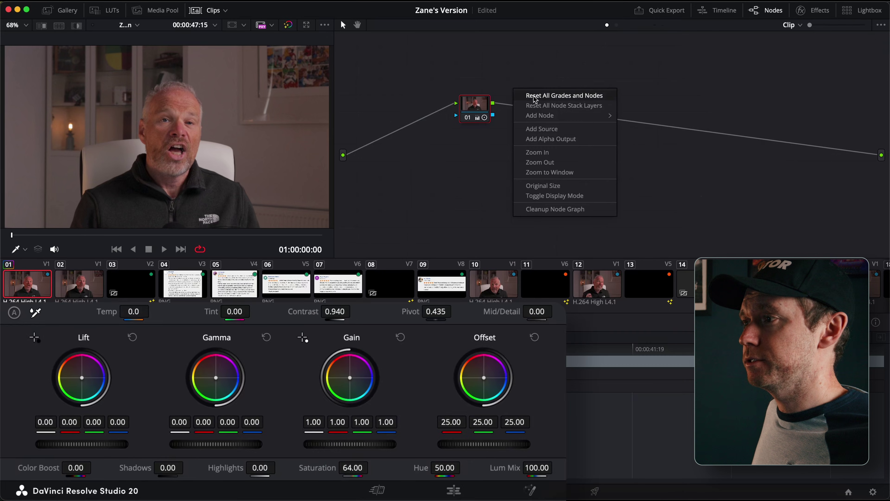
pyautogui.click(539, 98)
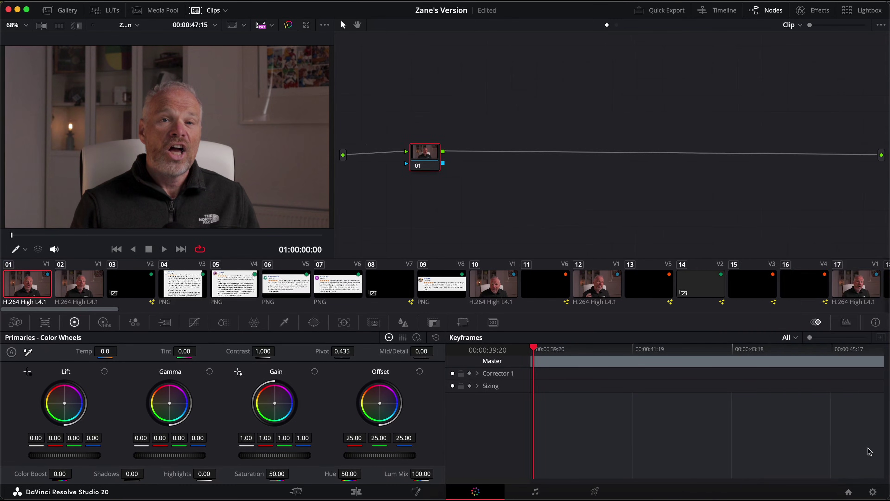
# In Color Management, set timeline to DaVinci WG/Intermediate and output to Rec.709 (Scene), then save
pyautogui.click(873, 493)
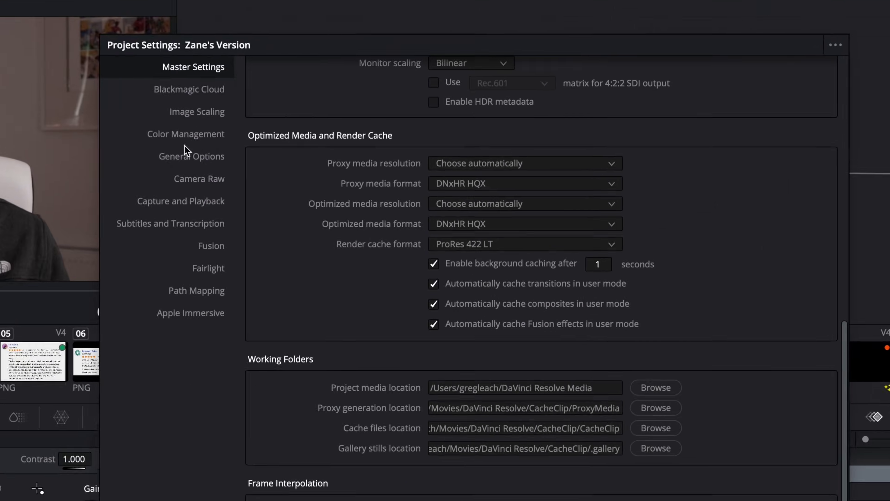
pyautogui.click(343, 124)
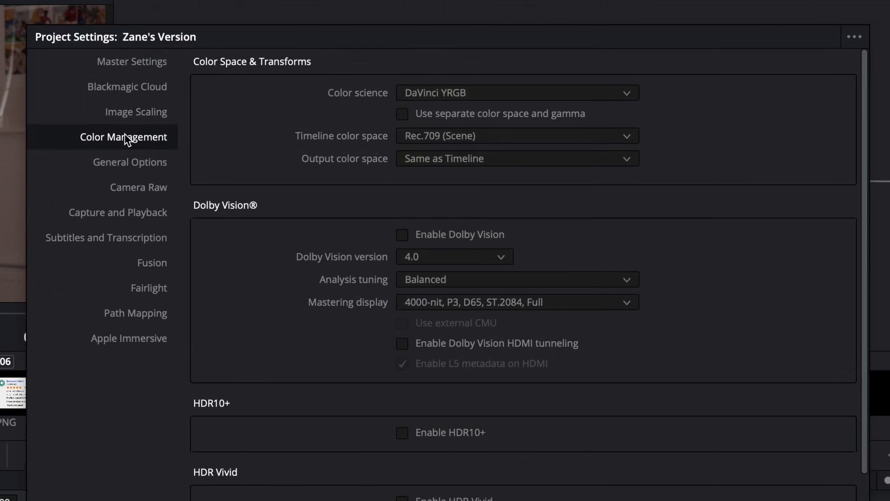
pyautogui.click(439, 138)
pyautogui.press('d')
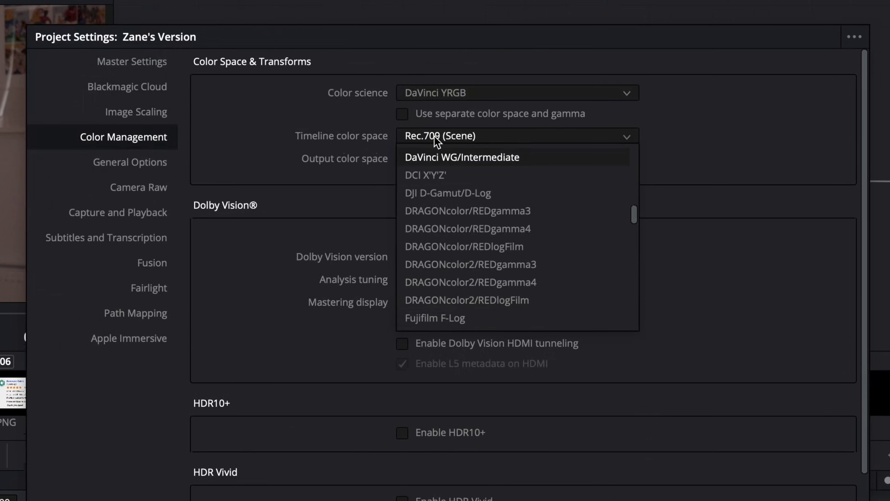
pyautogui.press('Return')
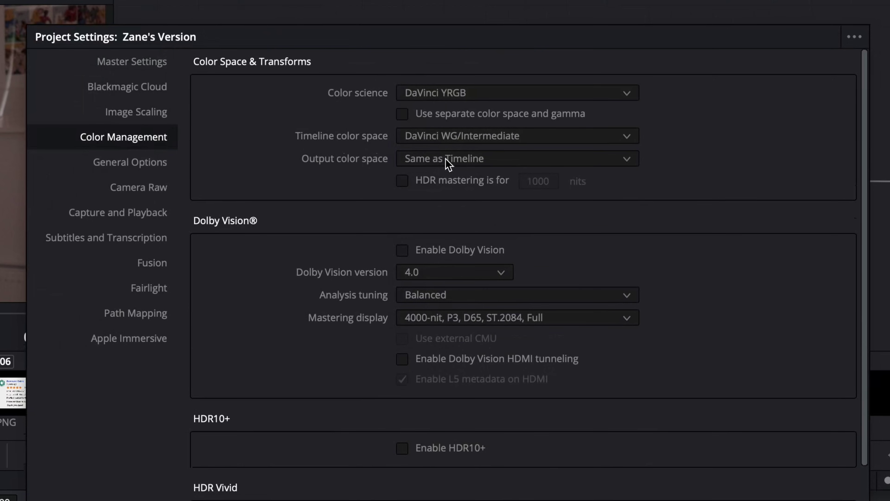
pyautogui.click(447, 162)
pyautogui.write('rec')
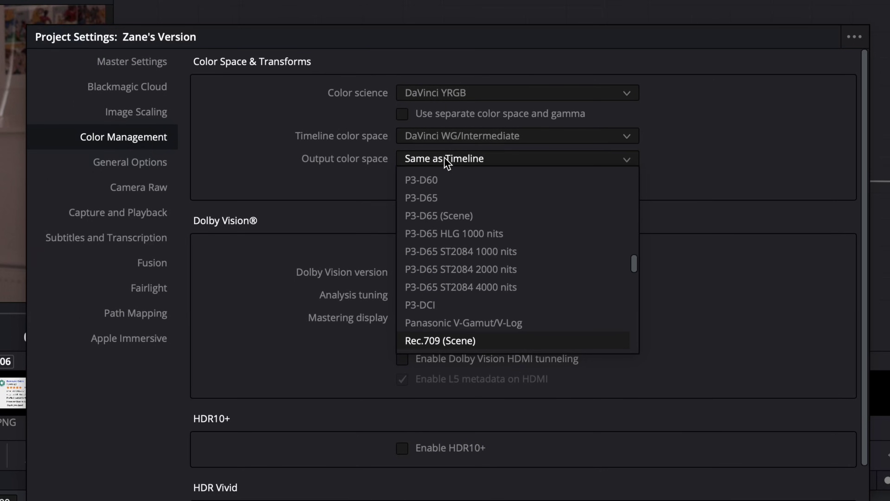
pyautogui.press('Return')
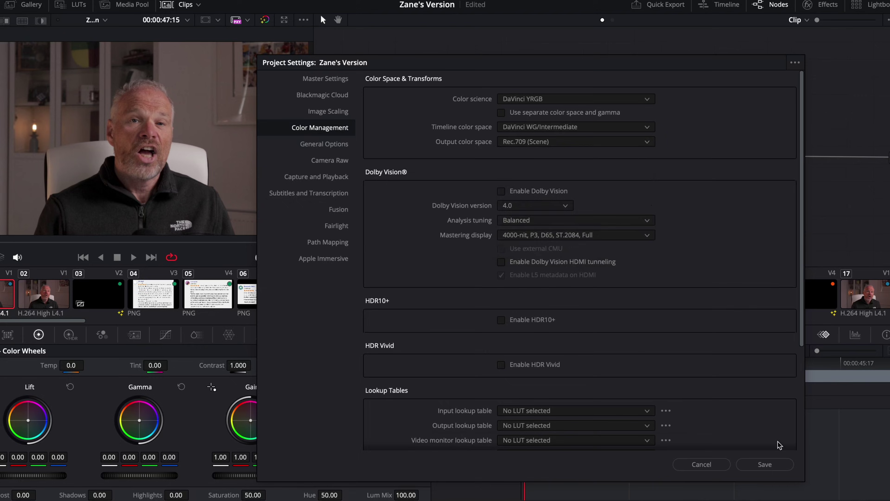
pyautogui.click(768, 461)
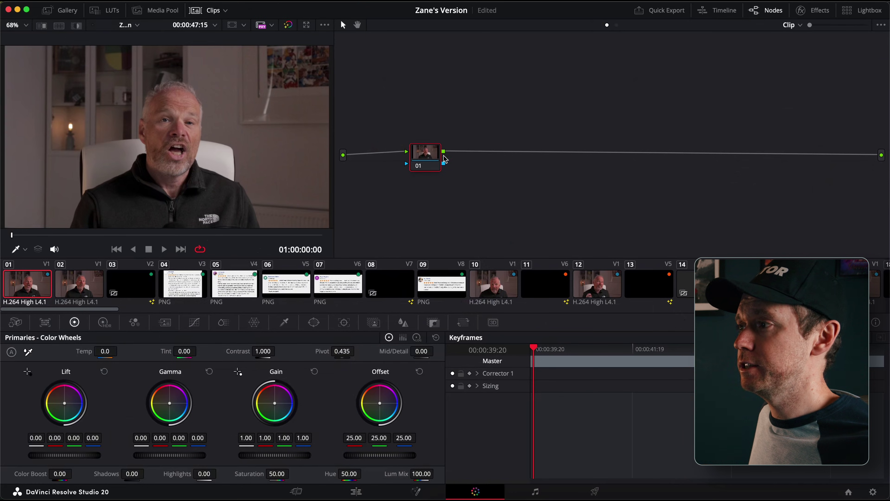
# Reposition node 01 and add serial node 02 after it
pyautogui.moveTo(423, 155); pyautogui.dragTo(467, 156)
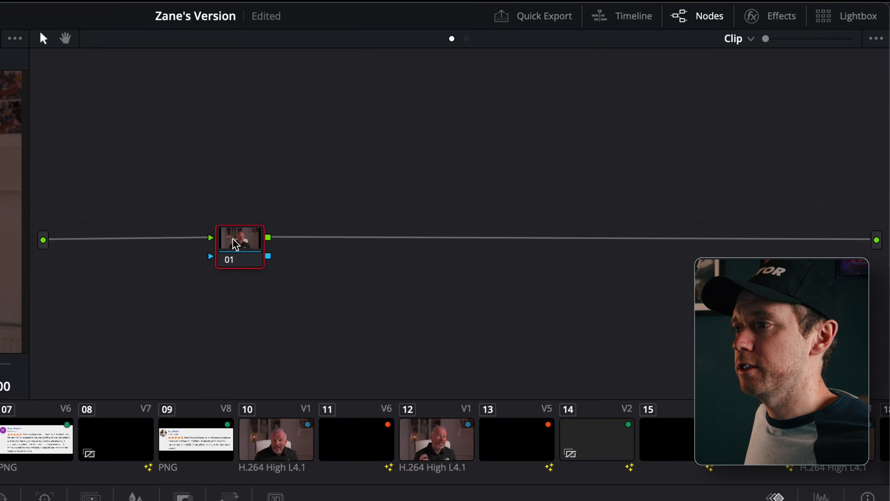
pyautogui.moveTo(235, 243); pyautogui.dragTo(172, 243)
pyautogui.rightClick(183, 244)
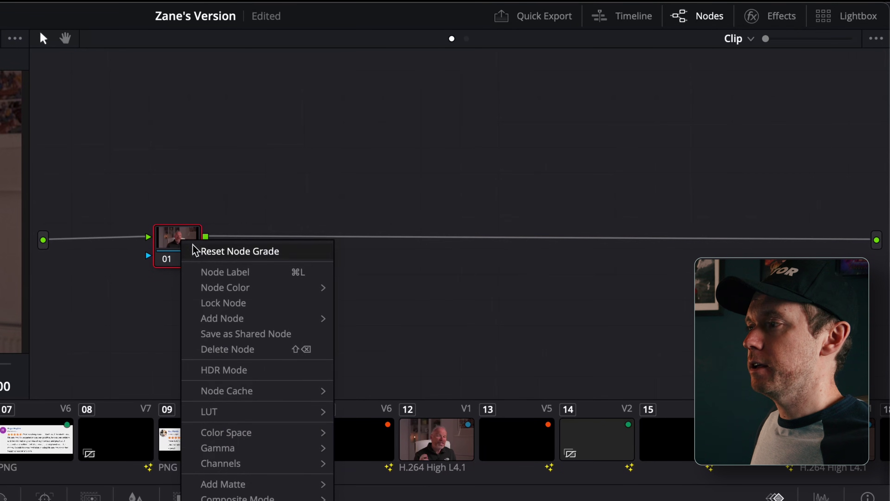
pyautogui.moveTo(249, 319)
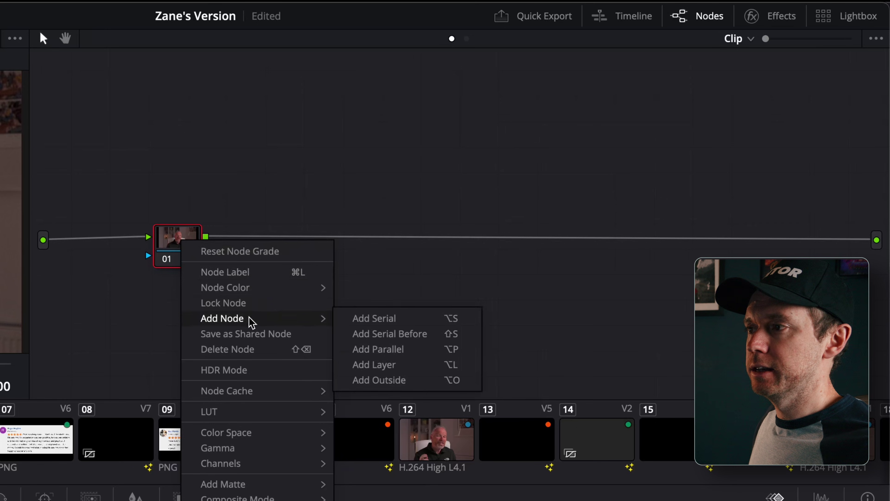
pyautogui.click(377, 317)
pyautogui.click(189, 246)
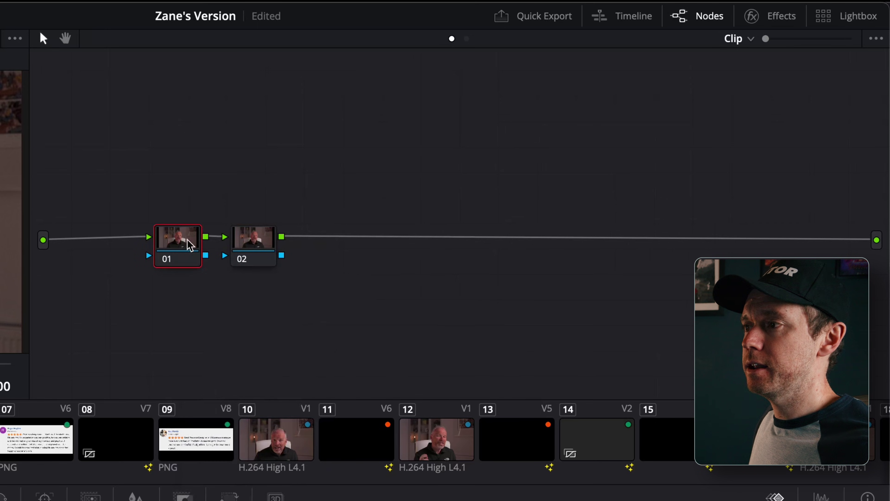
# Apply Color Space Transform to node 01 with Rec.709 input color space and gamma
pyautogui.click(769, 17)
pyautogui.click(848, 38)
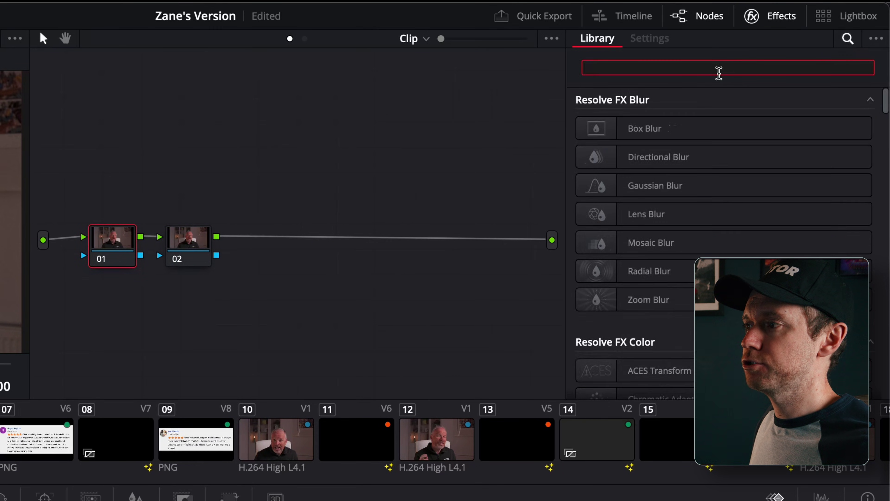
pyautogui.write('color space')
pyautogui.moveTo(699, 132); pyautogui.dragTo(112, 243)
pyautogui.click(757, 145)
pyautogui.scroll(-5, 757, 146)
pyautogui.click(760, 151)
pyautogui.click(745, 165)
pyautogui.scroll(-5, 744, 169)
pyautogui.click(744, 168)
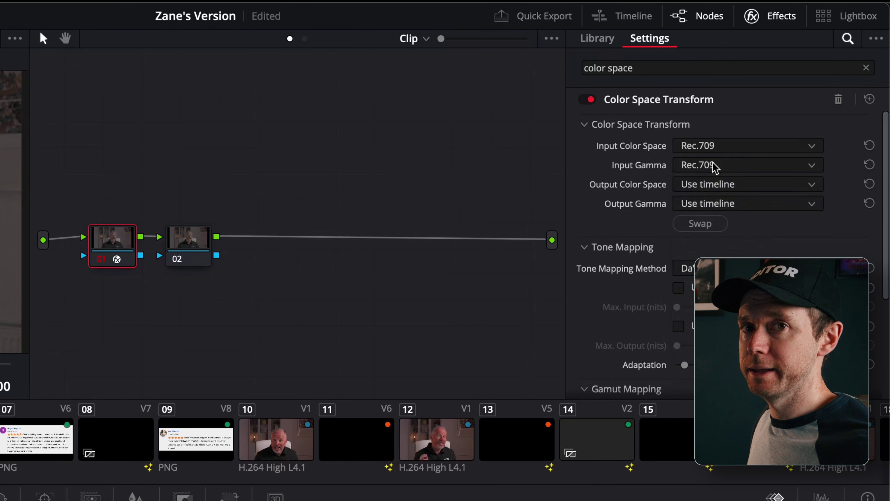
# Set node 01's output to DaVinci Wide Gamut / DaVinci Intermediate and move node 02 far right
pyautogui.click(724, 184)
pyautogui.scroll(-3, 723, 188)
pyautogui.click(723, 187)
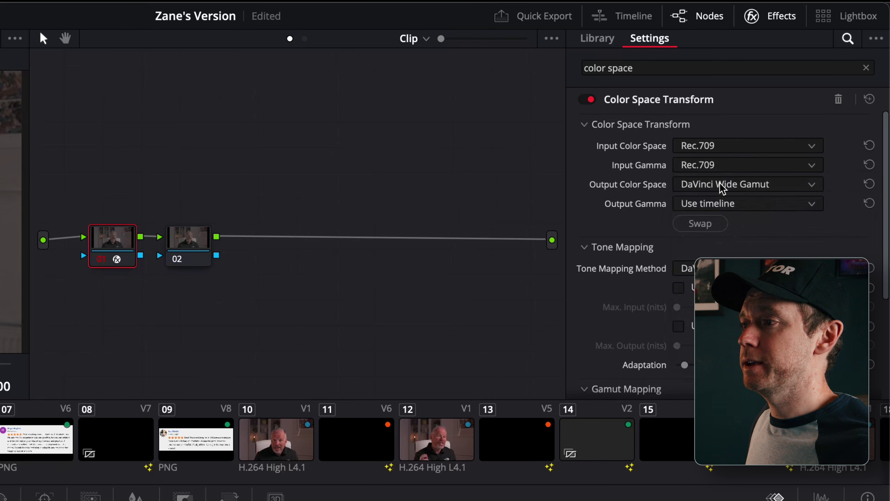
pyautogui.click(726, 204)
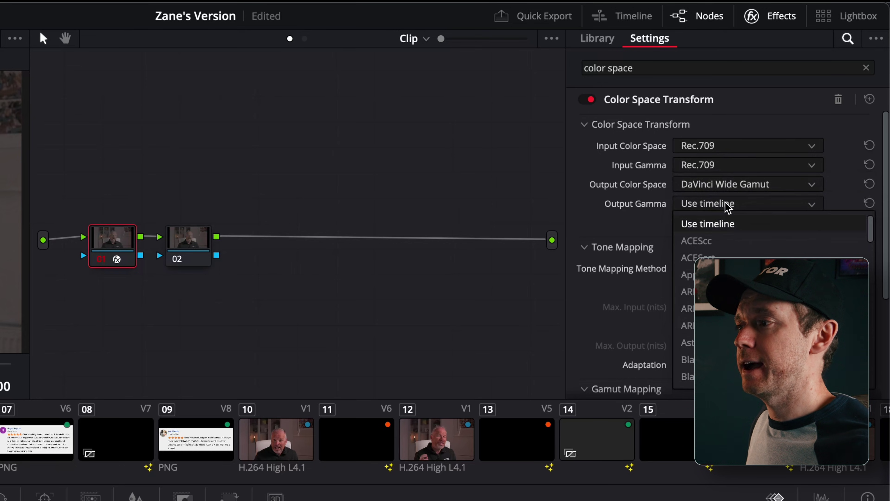
pyautogui.scroll(-3, 728, 207)
pyautogui.click(726, 207)
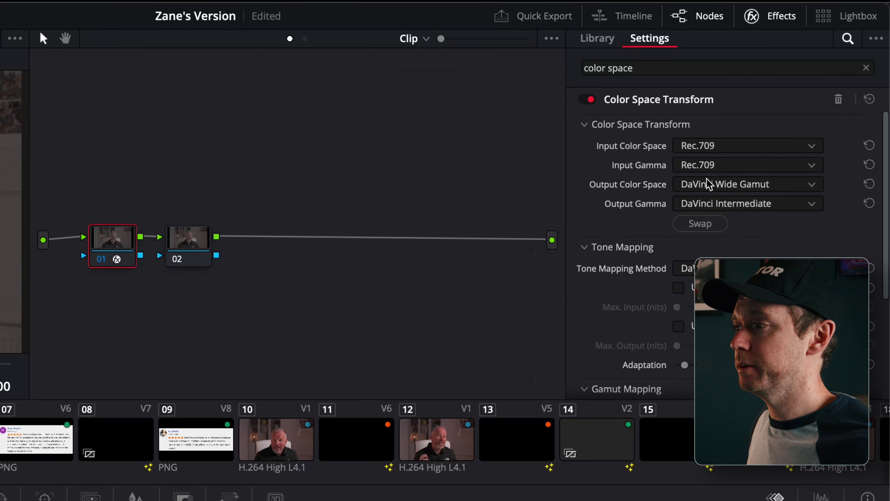
pyautogui.moveTo(207, 242); pyautogui.dragTo(505, 241)
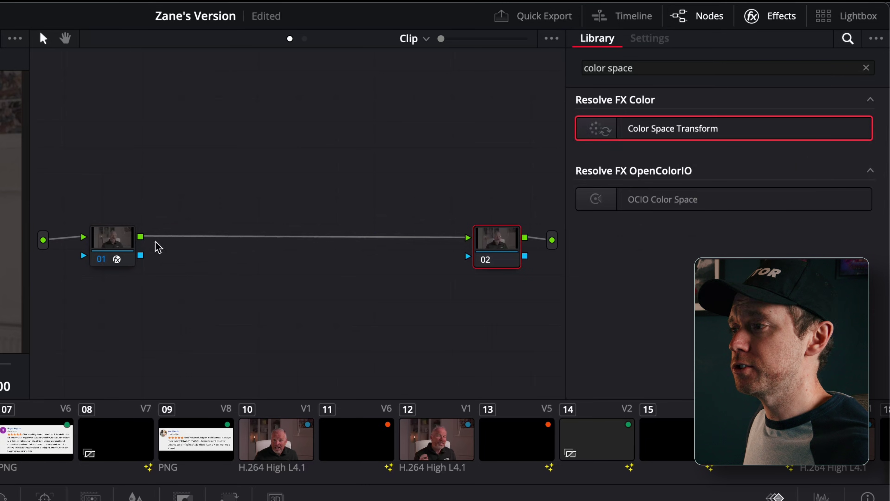
# Apply Color Space Transform to node 02 and swap it to convert back to Rec.709
pyautogui.click(102, 242)
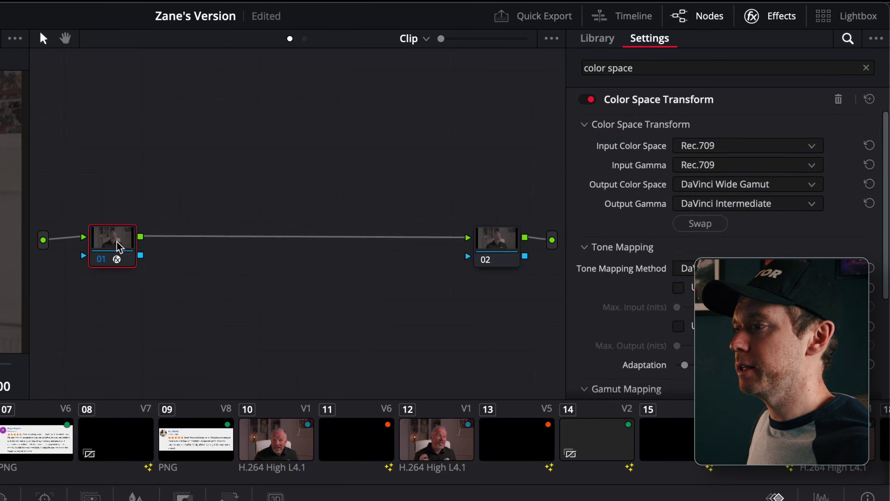
pyautogui.click(501, 246)
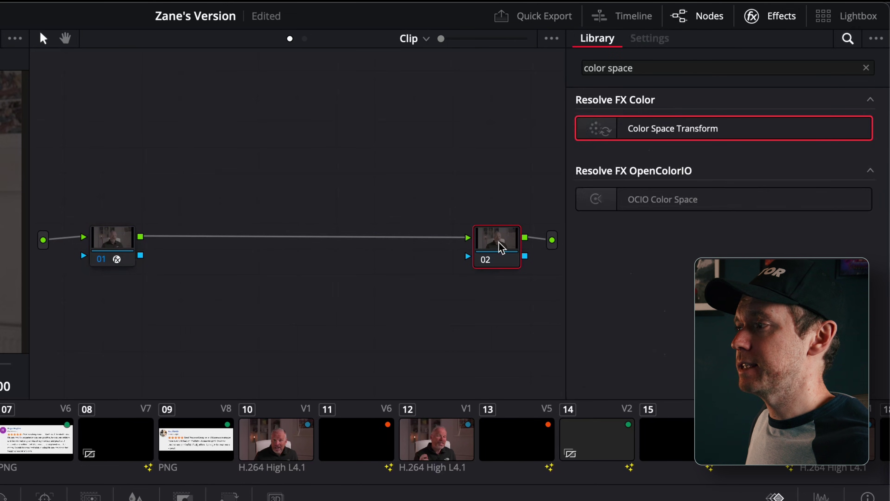
pyautogui.moveTo(502, 248); pyautogui.dragTo(502, 247)
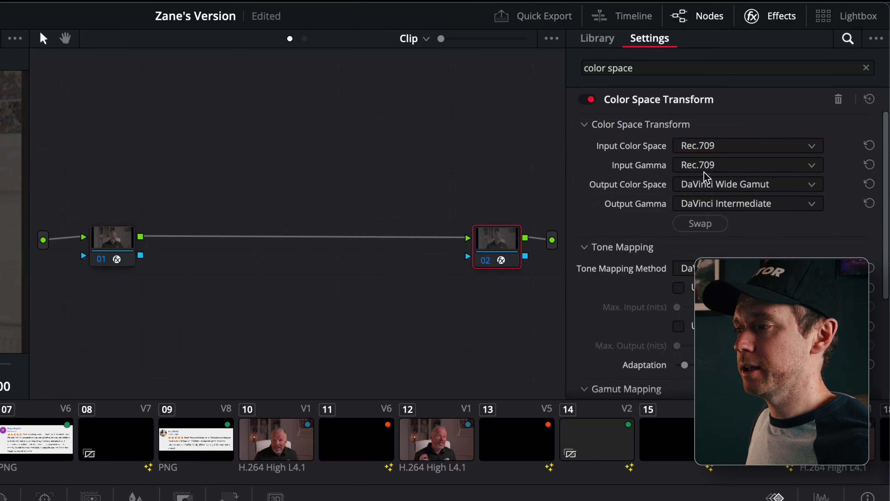
pyautogui.click(688, 224)
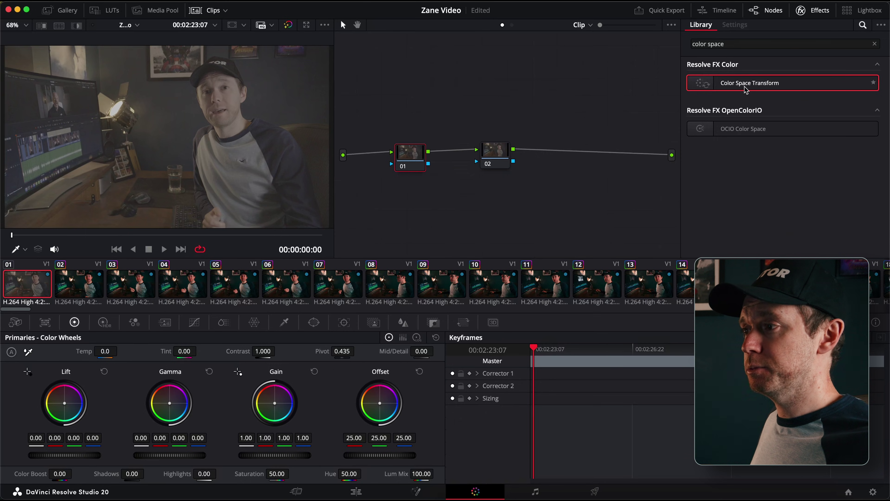
# Set node 01's transform to Panasonic V-Gamut/V-Log in, DaVinci Wide Gamut/Intermediate out
pyautogui.moveTo(744, 86); pyautogui.dragTo(411, 155)
pyautogui.click(797, 94)
pyautogui.click(789, 157)
pyautogui.click(798, 106)
pyautogui.click(788, 140)
pyautogui.click(798, 119)
pyautogui.click(789, 154)
pyautogui.click(797, 131)
pyautogui.click(770, 134)
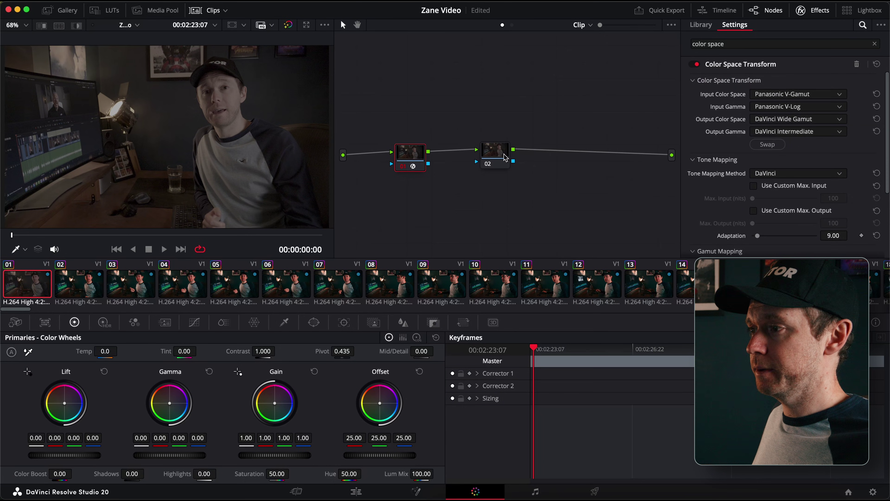
# Give the last node a transform from DaVinci Wide Gamut/Intermediate to Rec.709/Rec.709
pyautogui.click(498, 159)
pyautogui.moveTo(740, 82); pyautogui.dragTo(495, 155)
pyautogui.click(777, 95)
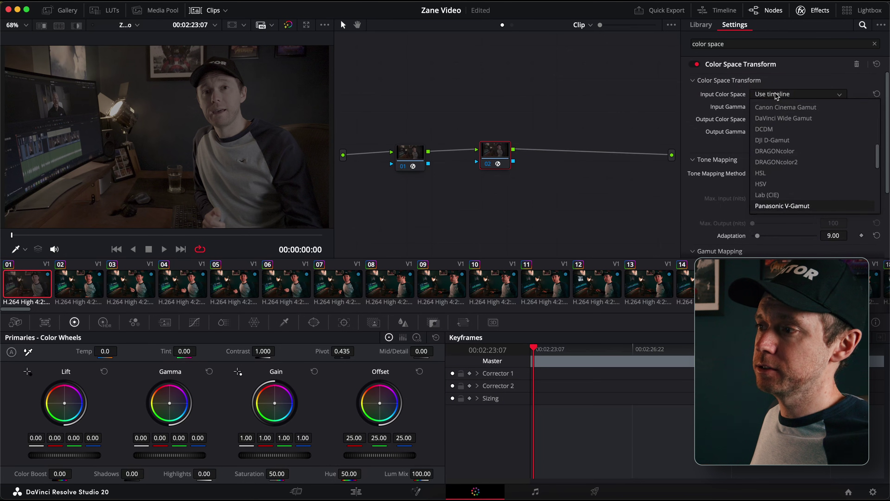
pyautogui.click(784, 119)
pyautogui.click(797, 106)
pyautogui.click(784, 176)
pyautogui.click(797, 119)
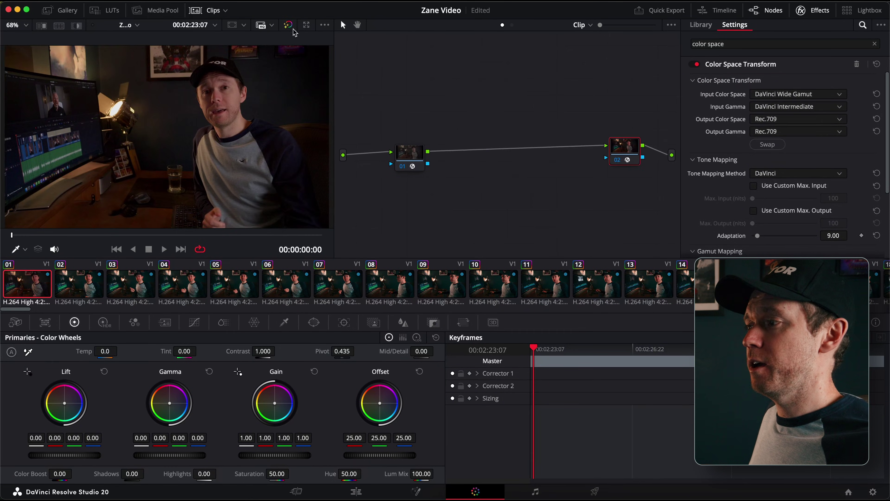
# Toggle the grade off and on to compare against the ungraded image
pyautogui.click(293, 28)
pyautogui.click(292, 27)
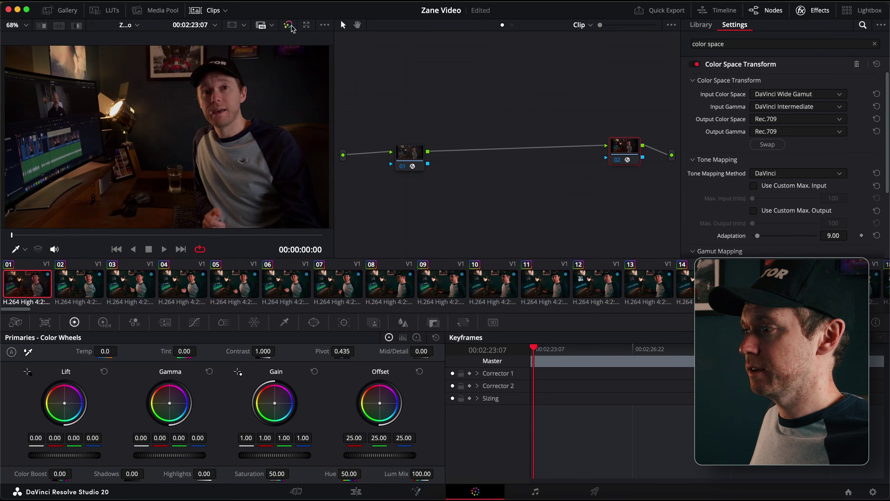
pyautogui.click(292, 26)
pyautogui.click(292, 26)
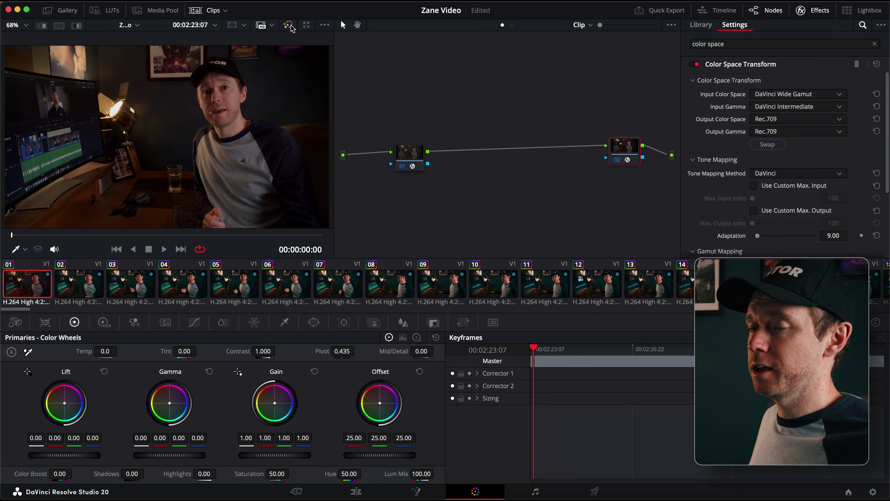
pyautogui.click(292, 29)
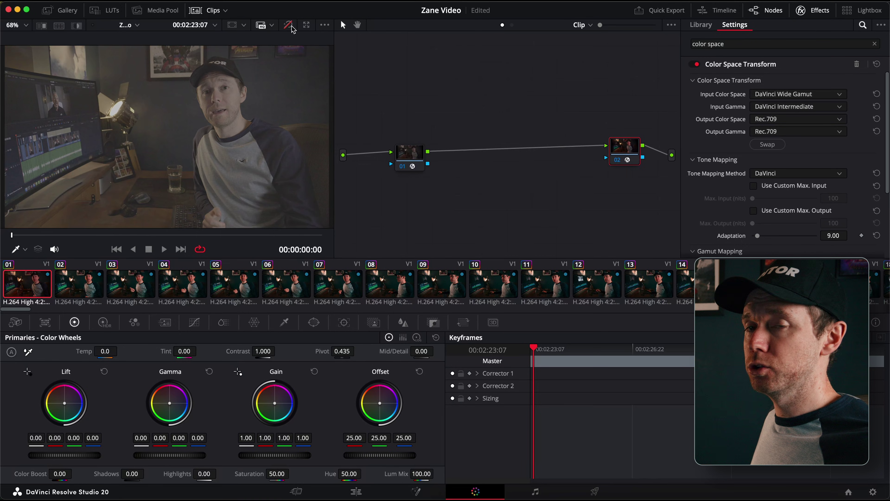
pyautogui.click(293, 29)
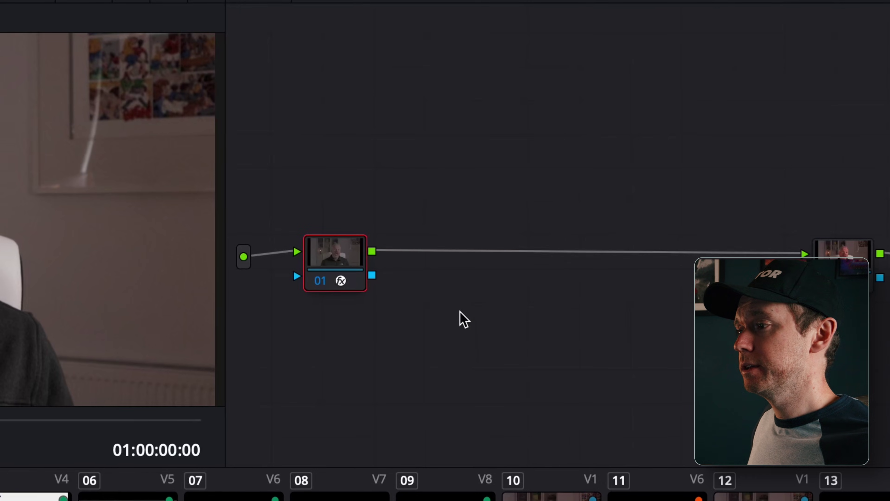
# Add a serial node after the input transform and label it 'Exposure'
pyautogui.hotkey('alt', 's')
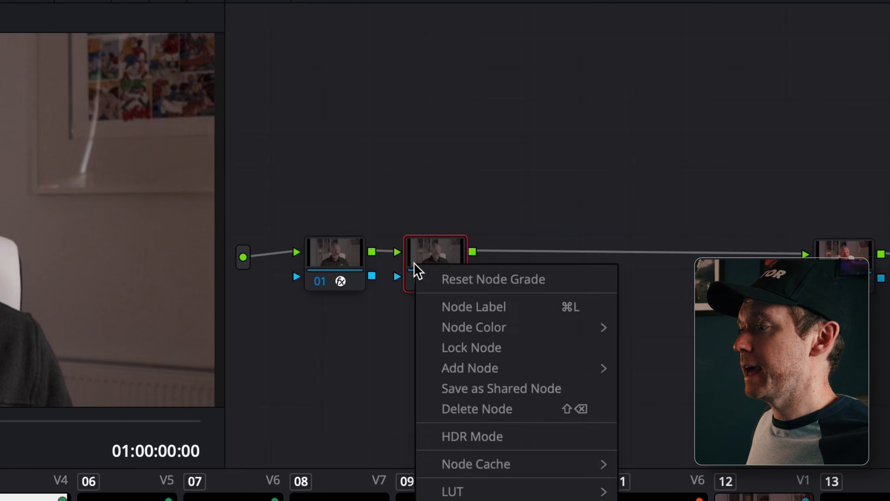
pyautogui.click(470, 305)
pyautogui.write('Expos')
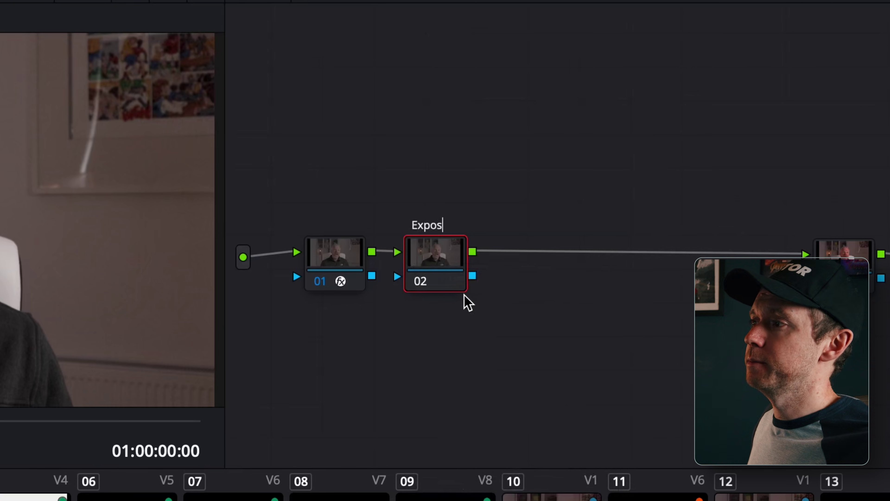
pyautogui.write('ure')
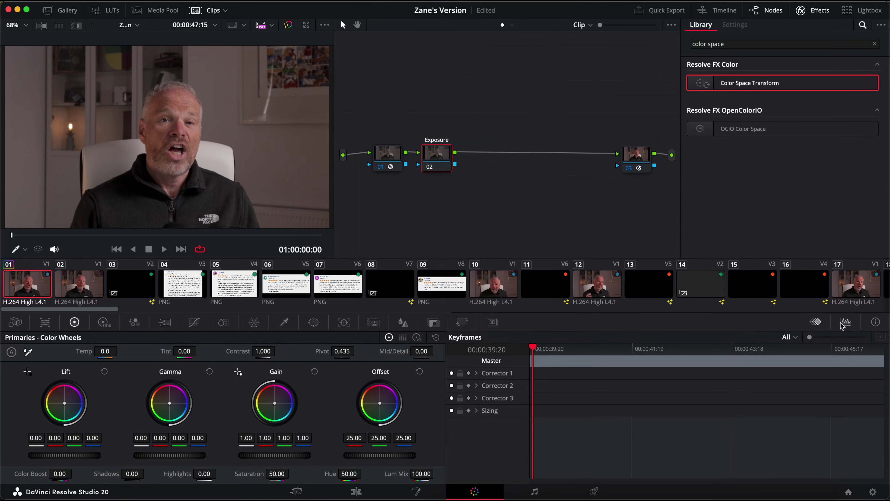
# Show the scopes as a Waveform and switch the viewer tool to Qualifier
pyautogui.click(843, 323)
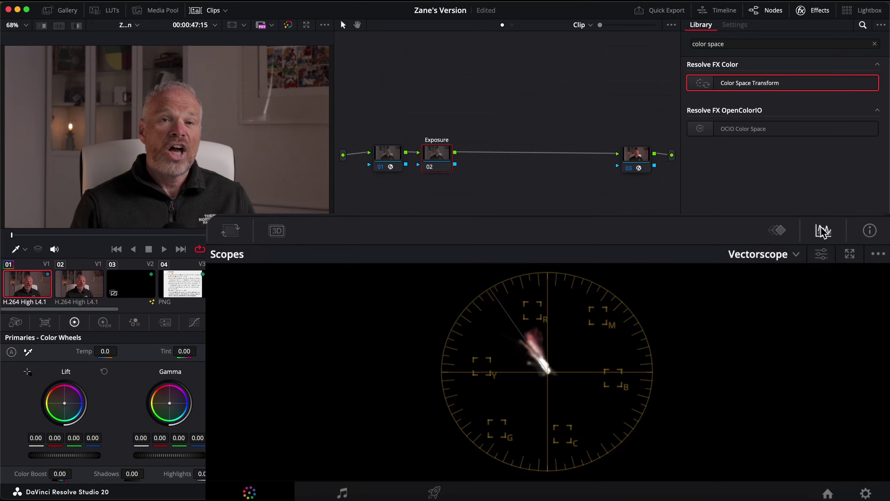
pyautogui.click(796, 255)
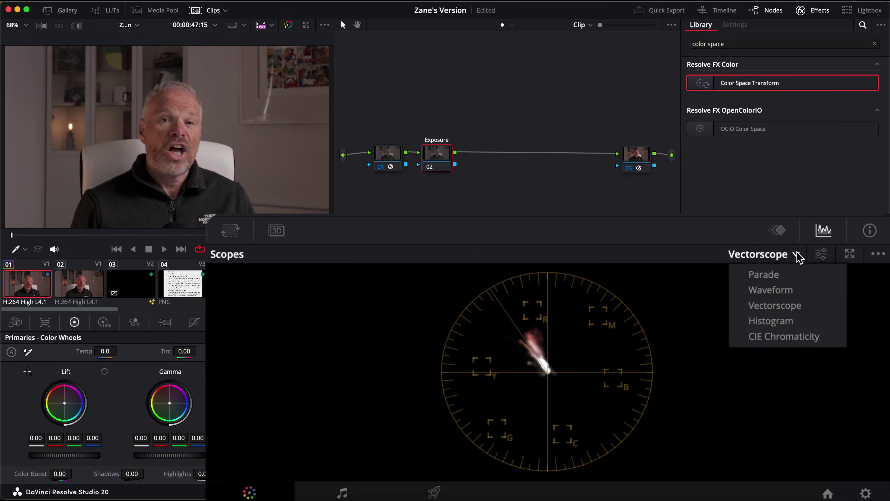
pyautogui.click(765, 291)
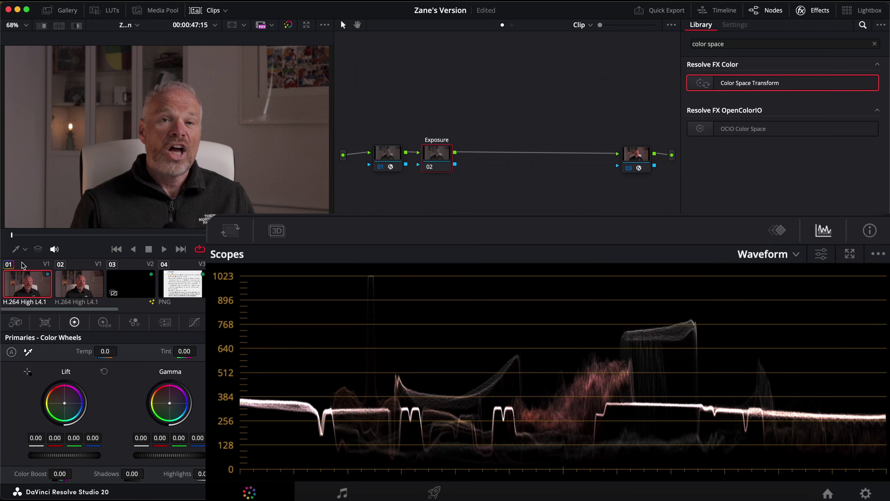
pyautogui.click(25, 250)
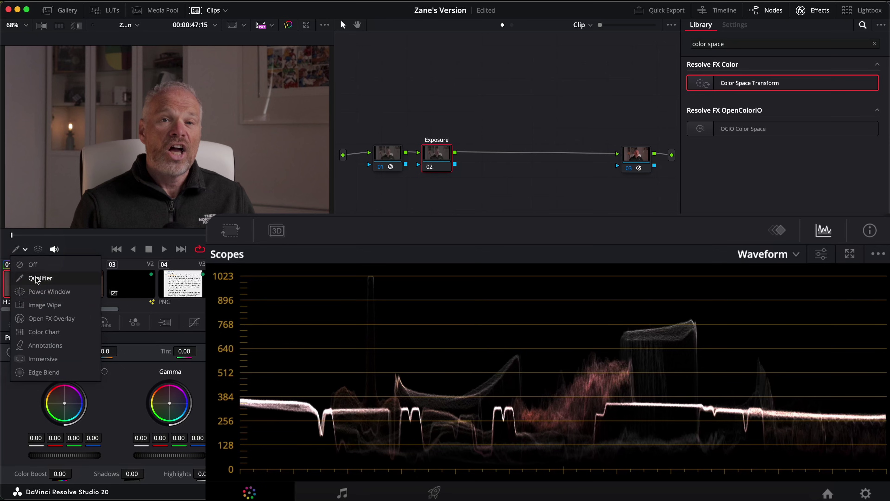
pyautogui.click(37, 278)
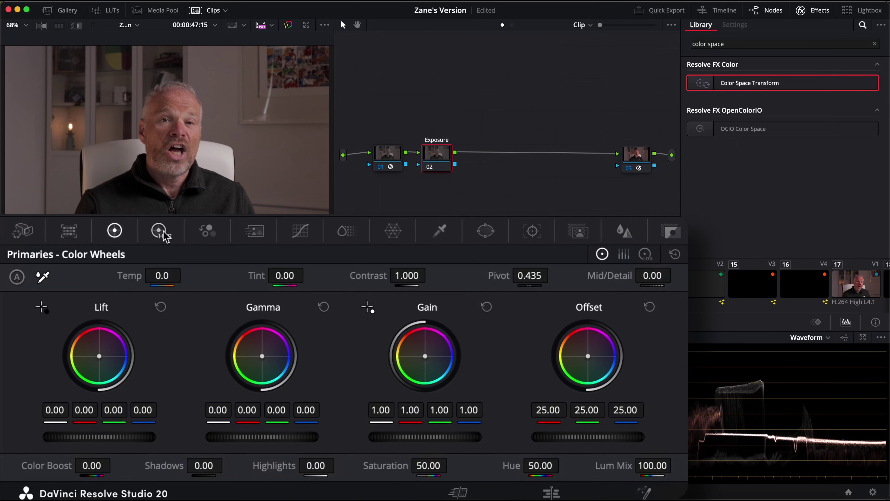
# Raise Global exposure on the HDR wheels to brighten the Exposure node
pyautogui.click(163, 233)
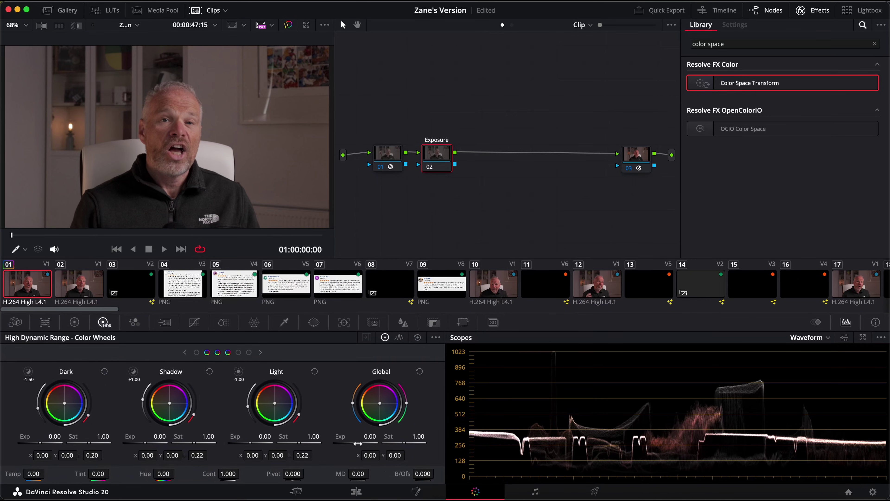
pyautogui.moveTo(357, 443); pyautogui.dragTo(375, 442)
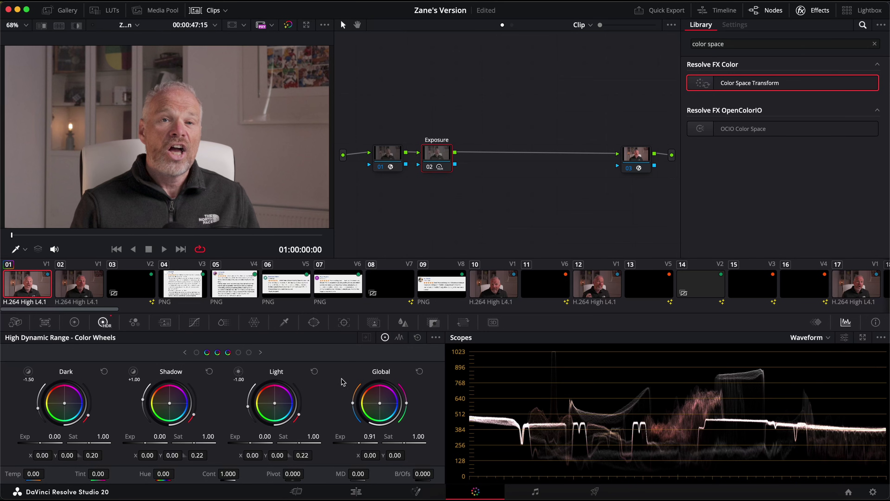
pyautogui.hotkey('shift', 's')
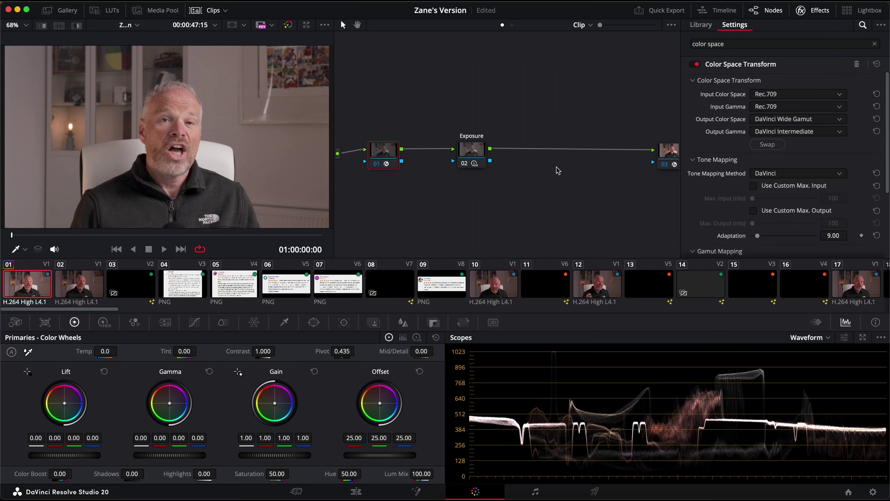
# Add node WB after Exposure and switch the docked scope to a Vectorscope
pyautogui.click(481, 156)
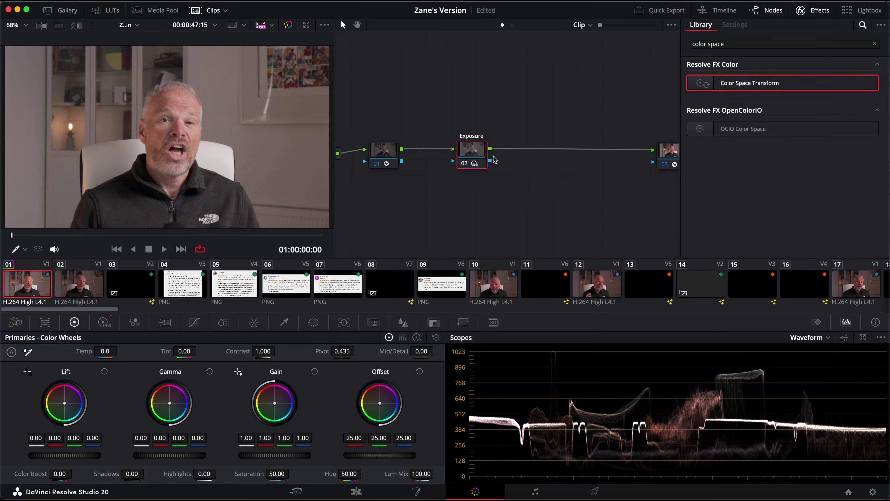
pyautogui.hotkey('alt', 's')
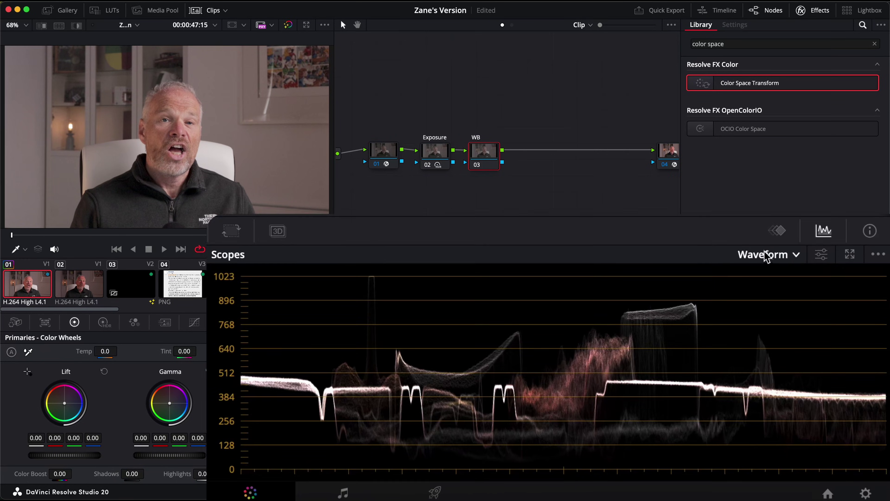
pyautogui.click(768, 258)
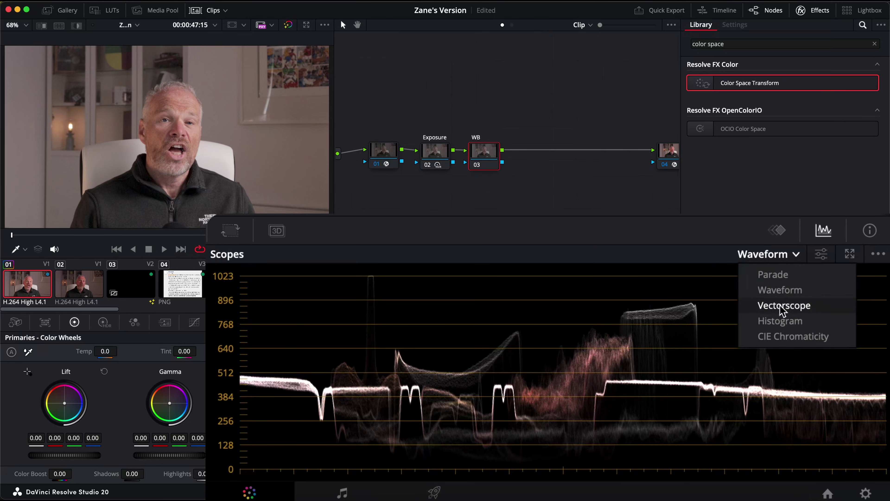
pyautogui.click(784, 310)
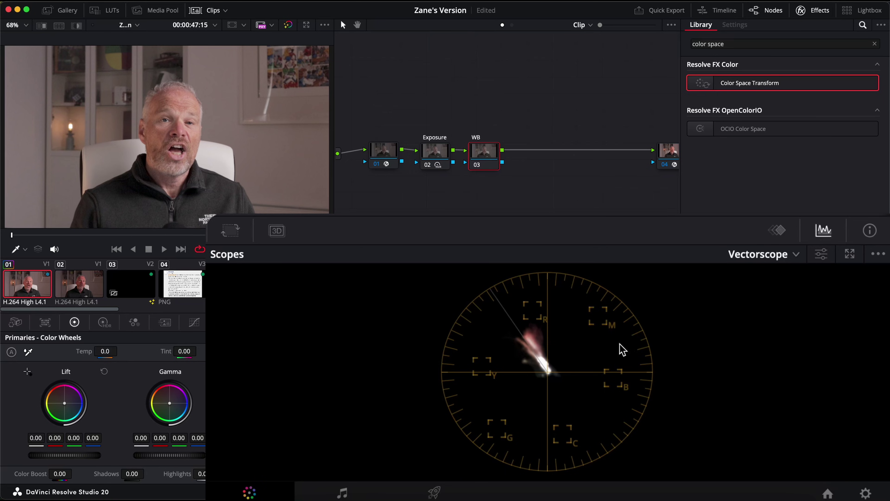
pyautogui.hotkey('ctrl', 'shift', 'w')
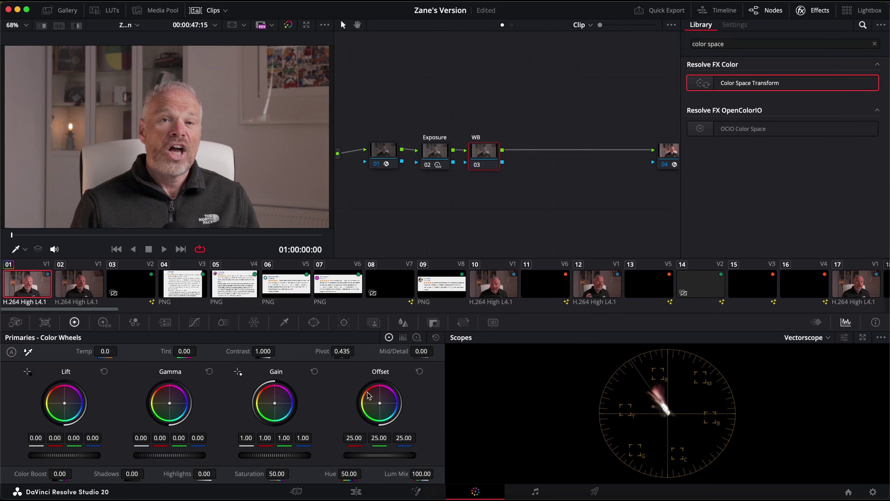
# Enlarge the scopes, show HDR wheels, compare WB off/on, then add serial node 04 after WB
pyautogui.hotkey('ctrl', 'shift', 'w')
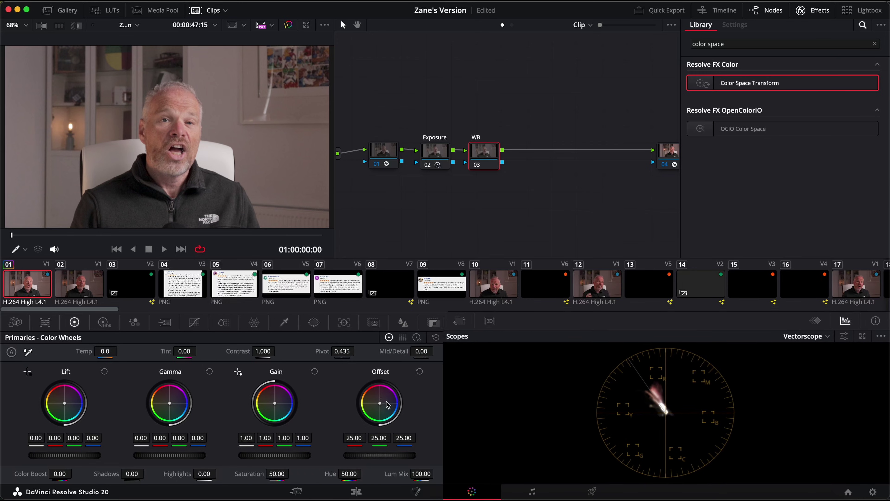
pyautogui.click(104, 322)
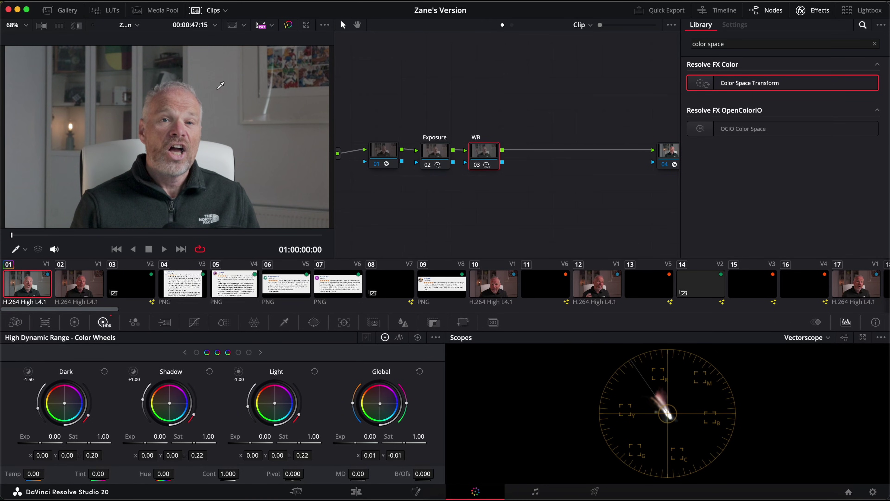
pyautogui.hotkey('ctrl', 'd')
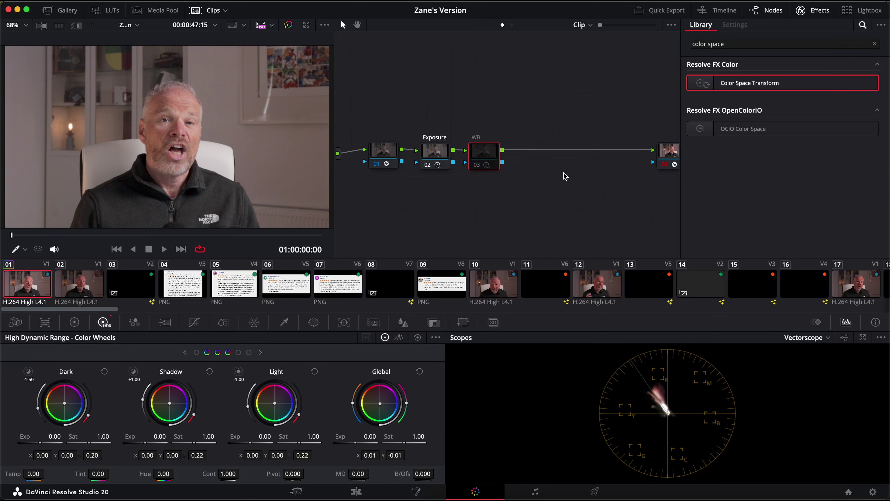
pyautogui.hotkey('ctrl', 'd')
pyautogui.hotkey('ctrl', 'd')
pyautogui.hotkey('ctrl', 'd')
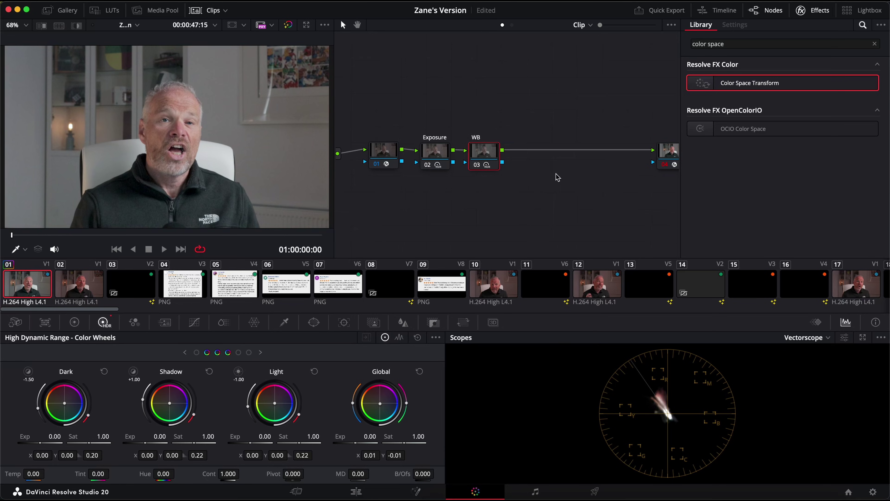
pyautogui.hotkey('alt', 's')
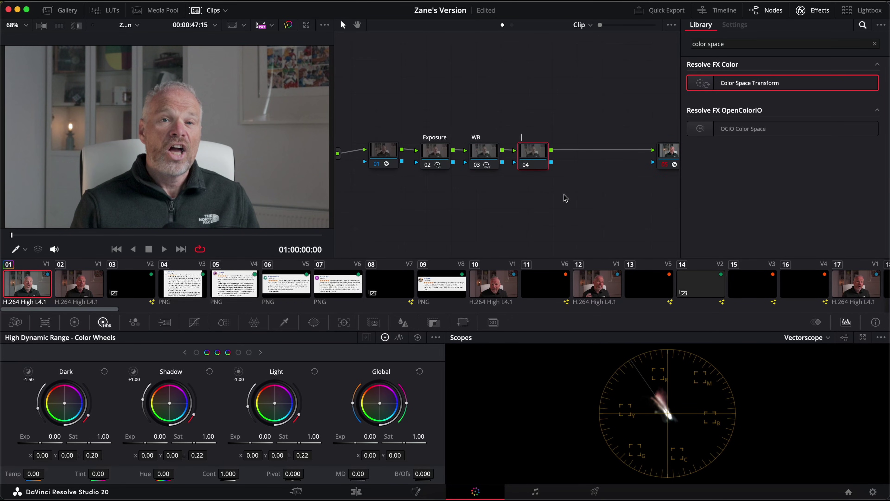
# Label node 04 Contrast, show its Curves, and switch the scope to Waveform
pyautogui.write('Contrast')
pyautogui.press('Return')
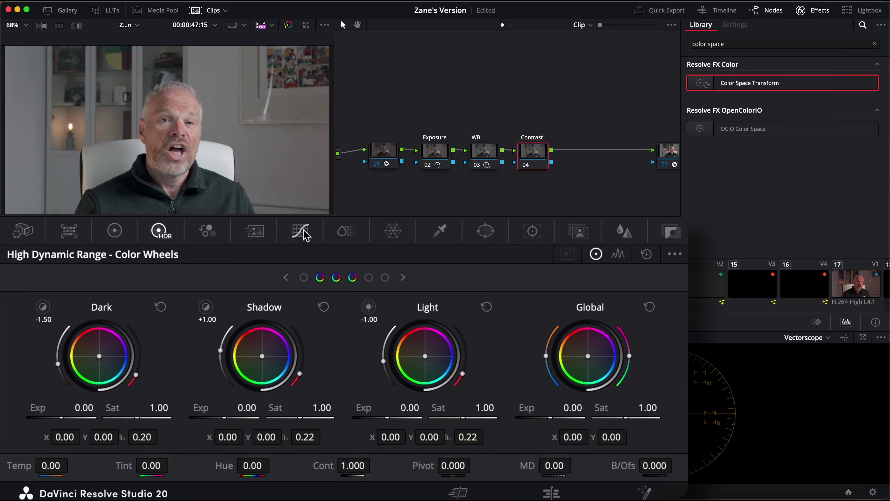
pyautogui.click(301, 232)
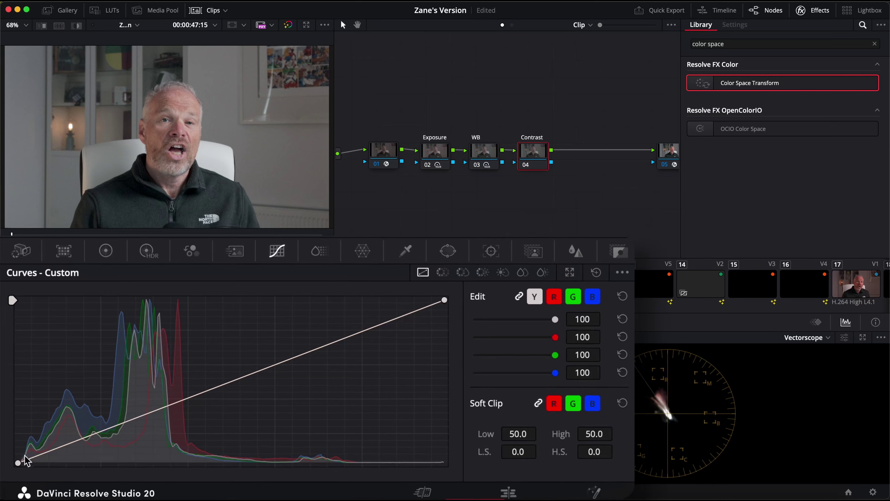
pyautogui.click(807, 338)
pyautogui.click(805, 360)
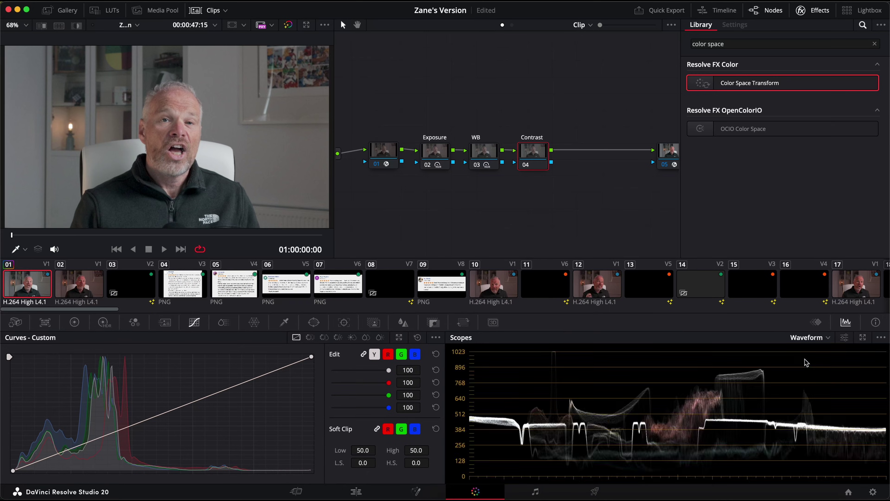
# Slide the curve's black point right to deepen shadows, compare, and add node 05
pyautogui.moveTo(13, 470)
pyautogui.mouseDown()
pyautogui.moveTo(12, 462)
pyautogui.moveTo(14, 471)
pyautogui.moveTo(48, 483)
pyautogui.moveTo(7, 482)
pyautogui.mouseUp()
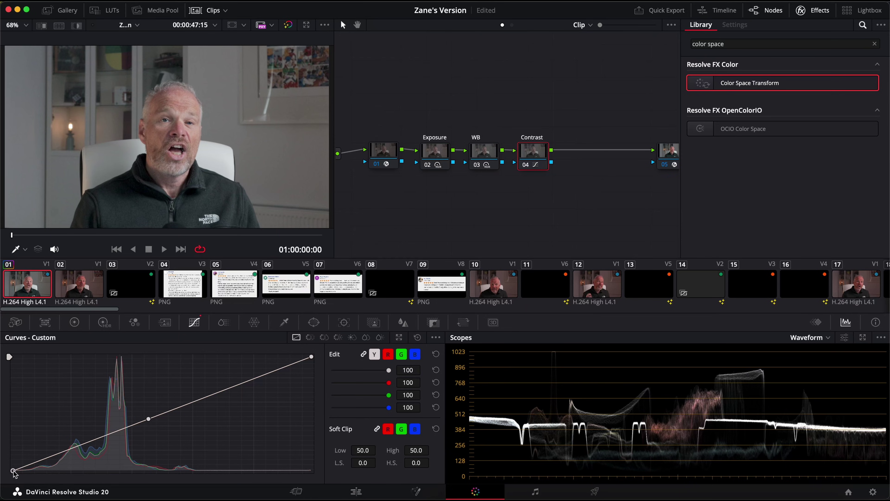
pyautogui.moveTo(14, 471); pyautogui.dragTo(36, 476)
pyautogui.hotkey('ctrl', 'd')
pyautogui.hotkey('ctrl', 'd')
pyautogui.hotkey('ctrl', 'd')
pyautogui.hotkey('ctrl', 'd')
pyautogui.hotkey('alt', 's')
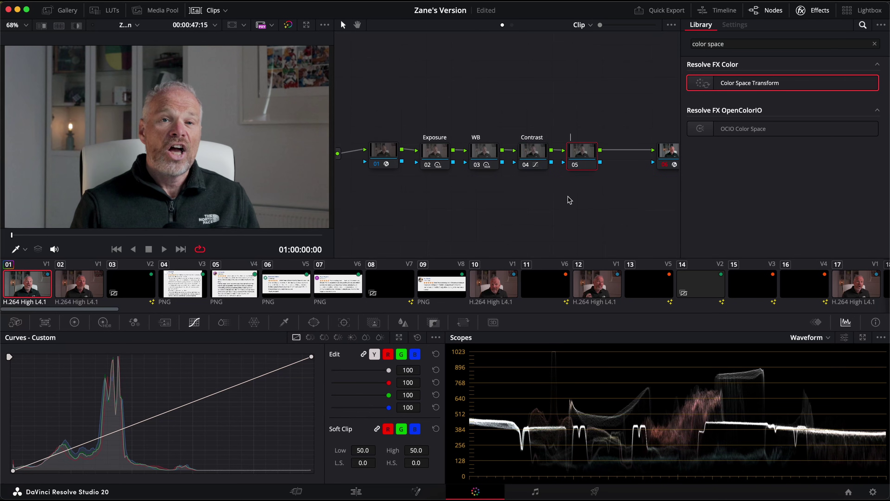
# Label node 05 Saturation, show ColorSlice, and switch the scope back to Vectorscope
pyautogui.write('Saturation')
pyautogui.click(223, 325)
pyautogui.click(810, 338)
pyautogui.click(817, 368)
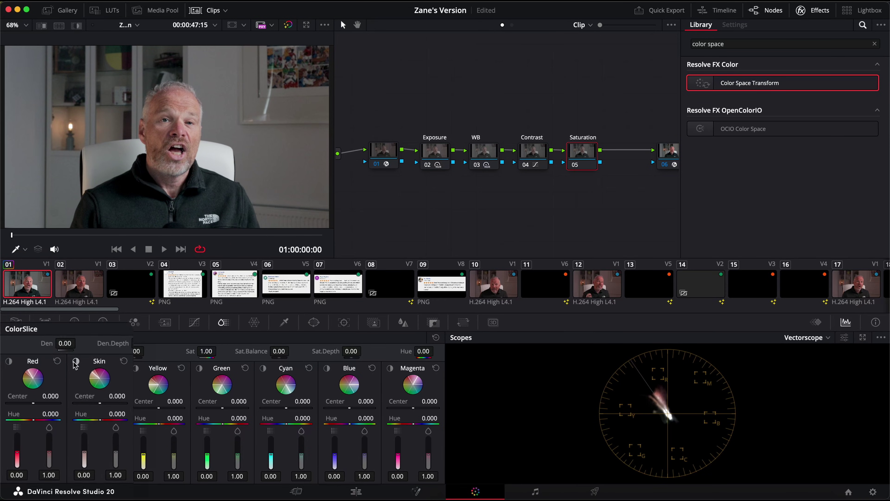
# With skin isolated, set Red and Skin centres to -1.000 and Skin hue to -0.106, then compare
pyautogui.click(76, 360)
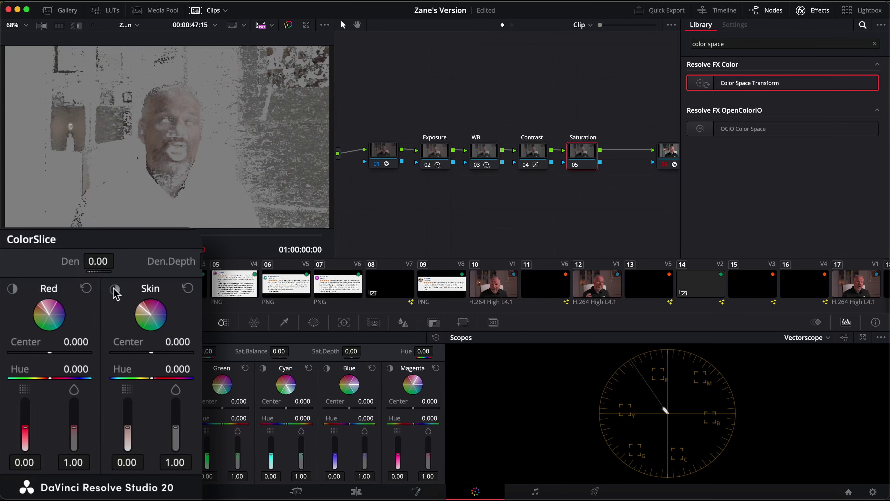
pyautogui.click(115, 290)
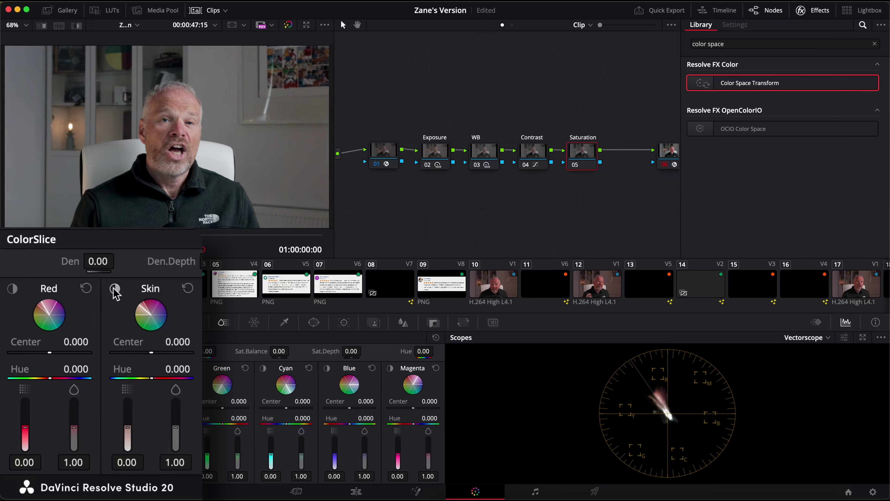
pyautogui.click(115, 290)
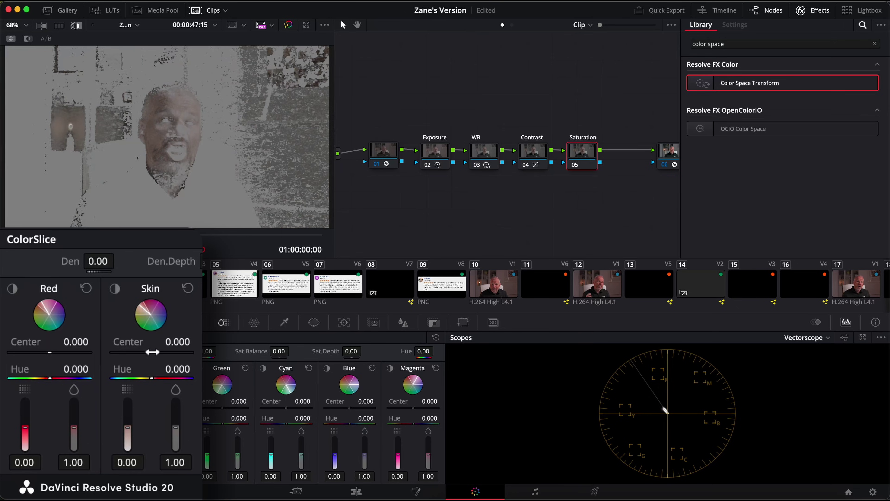
pyautogui.moveTo(150, 352); pyautogui.dragTo(18, 354)
pyautogui.click(114, 288)
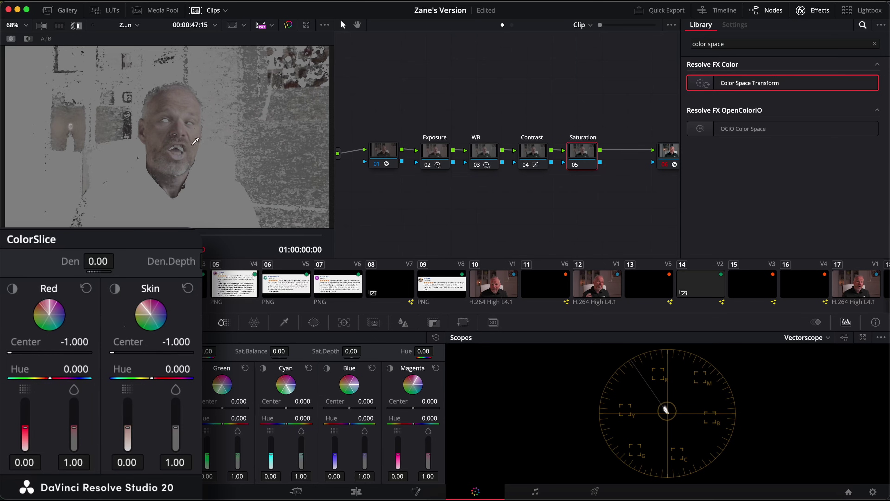
pyautogui.click(116, 284)
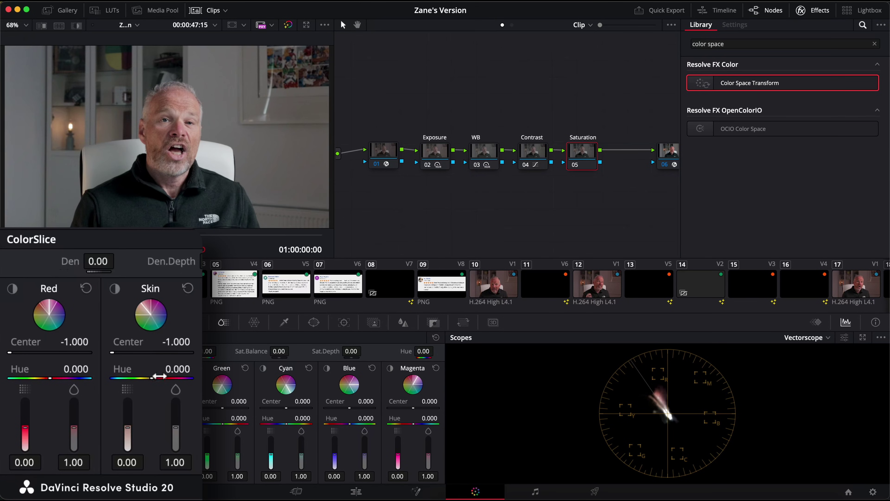
pyautogui.moveTo(175, 369); pyautogui.dragTo(168, 369)
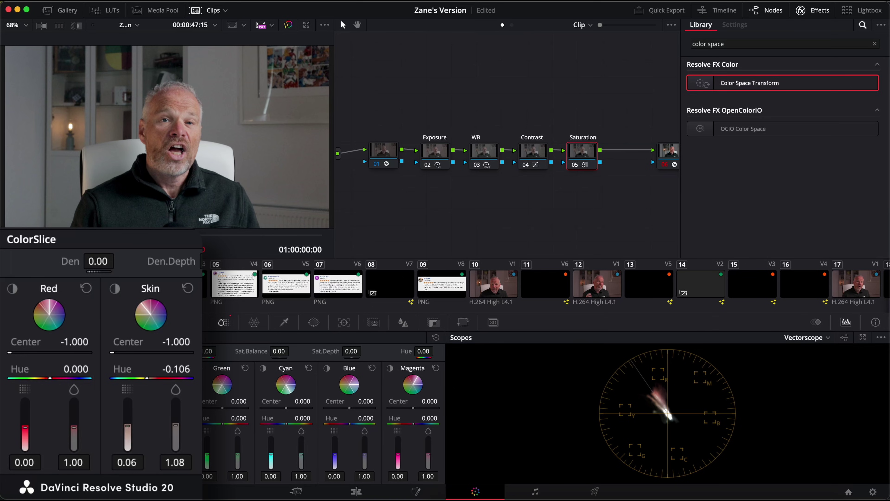
pyautogui.hotkey('ctrl', 'd')
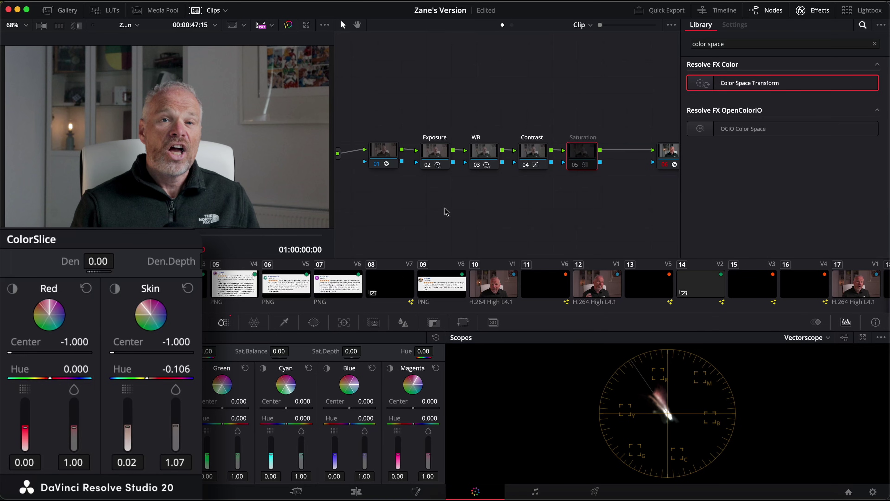
# Re-enable Saturation and open the Split Tone node's curves for the red channel only
pyautogui.hotkey('ctrl', 'd')
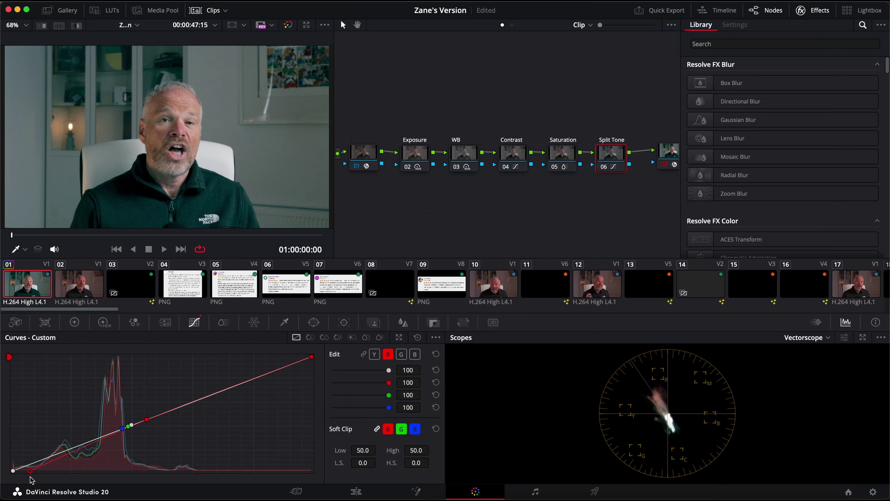
pyautogui.click(223, 322)
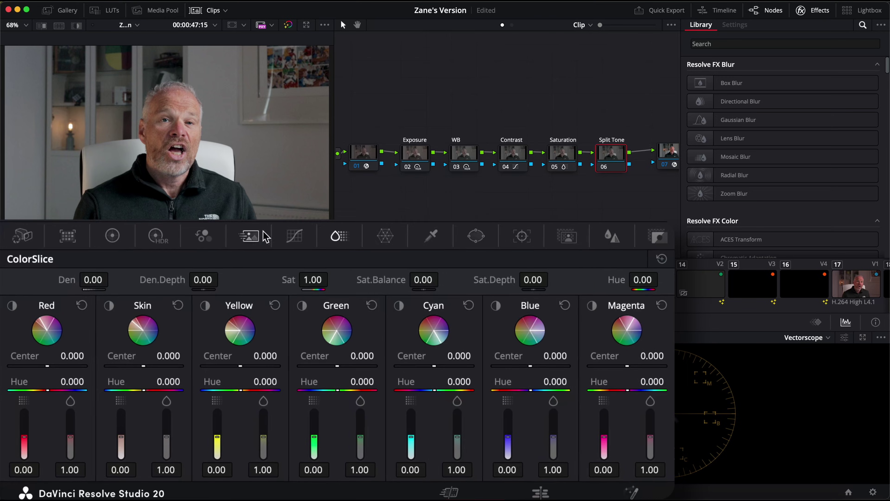
pyautogui.click(312, 227)
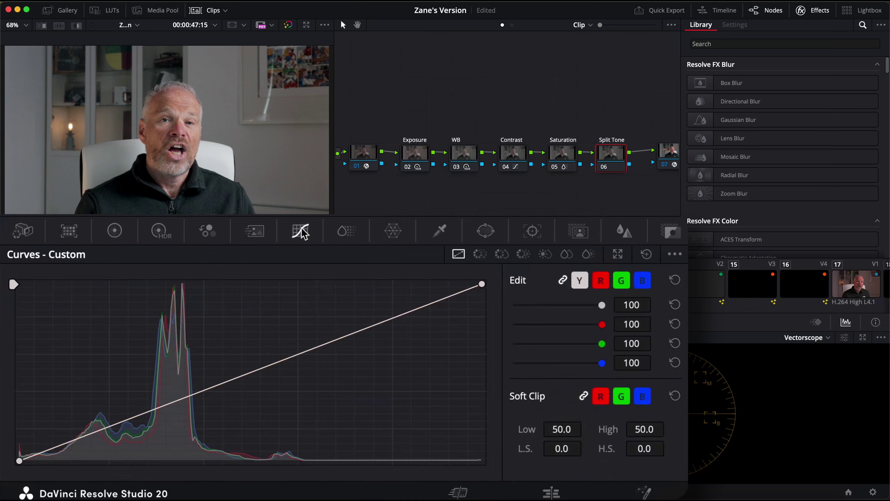
pyautogui.click(600, 281)
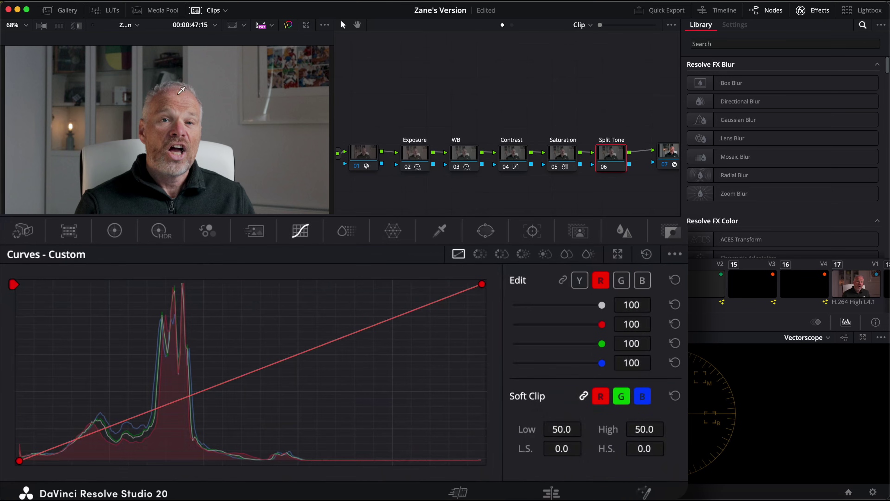
# Pull the red curve's midpoint down and lift red from the shadows, toggling to compare
pyautogui.click(181, 103)
pyautogui.press('alt')
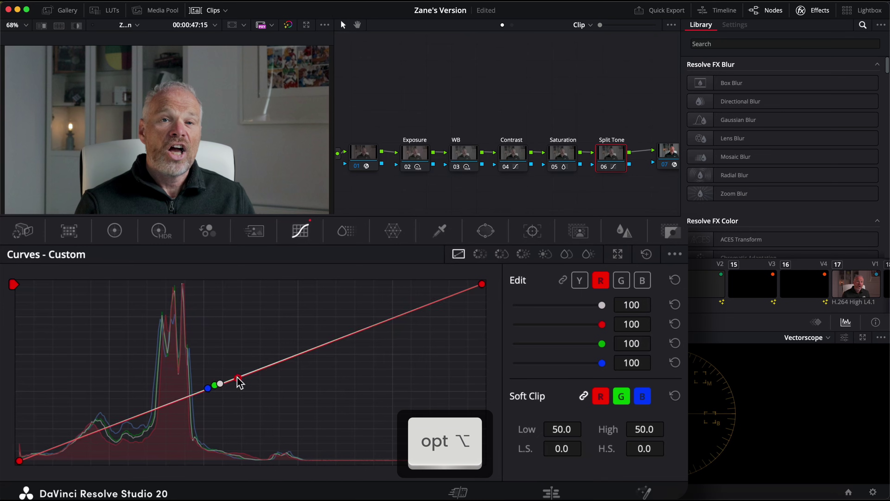
pyautogui.moveTo(238, 379); pyautogui.dragTo(229, 395)
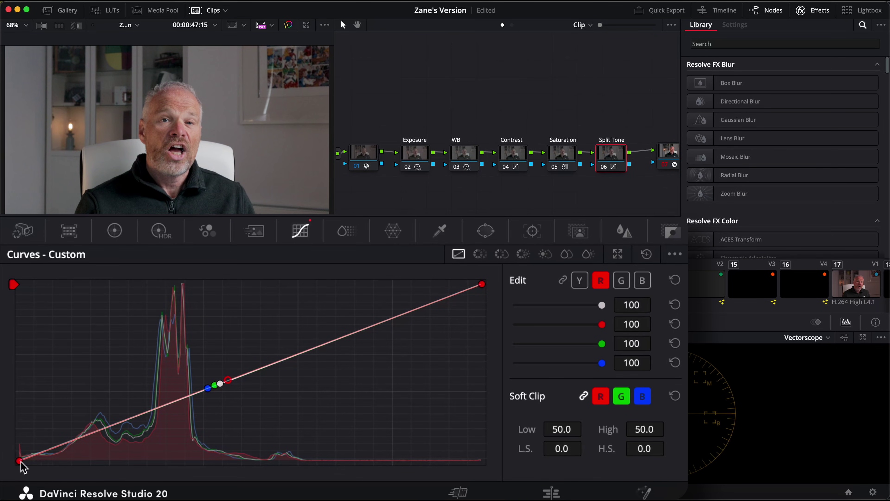
pyautogui.moveTo(21, 460)
pyautogui.mouseDown()
pyautogui.moveTo(48, 484)
pyautogui.moveTo(14, 486)
pyautogui.moveTo(24, 485)
pyautogui.mouseUp()
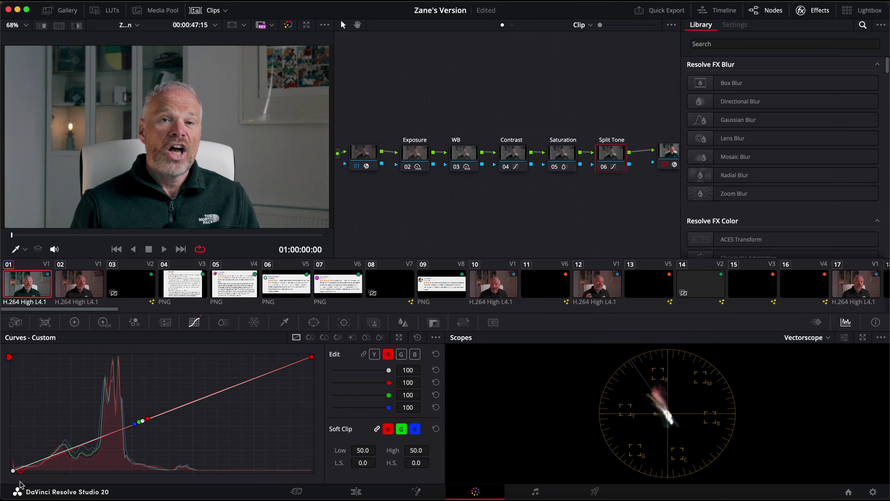
pyautogui.hotkey('ctrl', 'd')
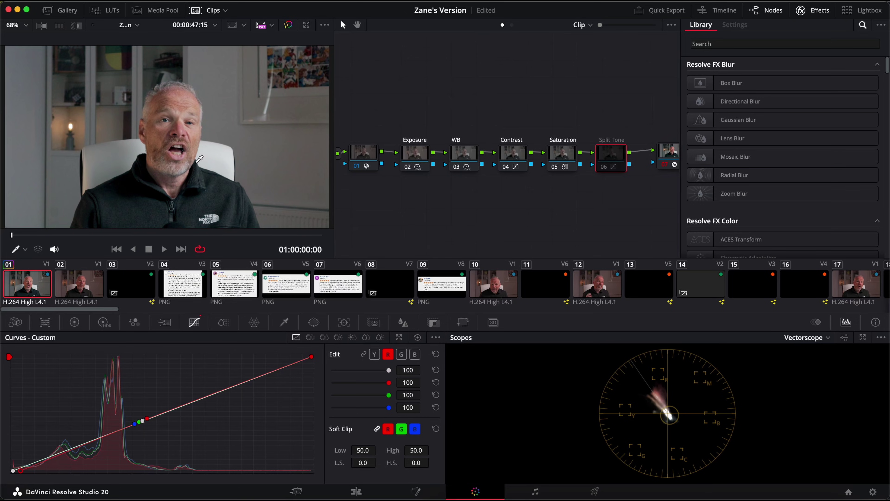
pyautogui.hotkey('ctrl', 'd')
pyautogui.hotkey('ctrl', 'd')
pyautogui.hotkey('ctrl', 'd')
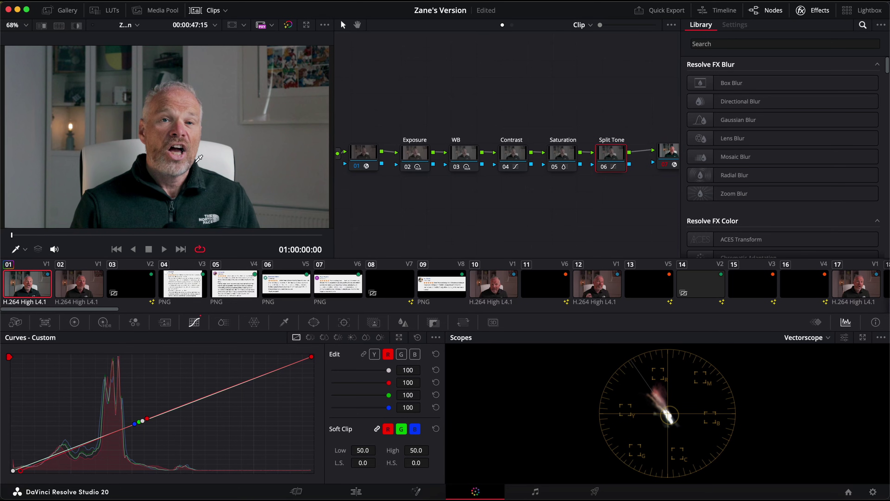
pyautogui.hotkey('ctrl', 'd')
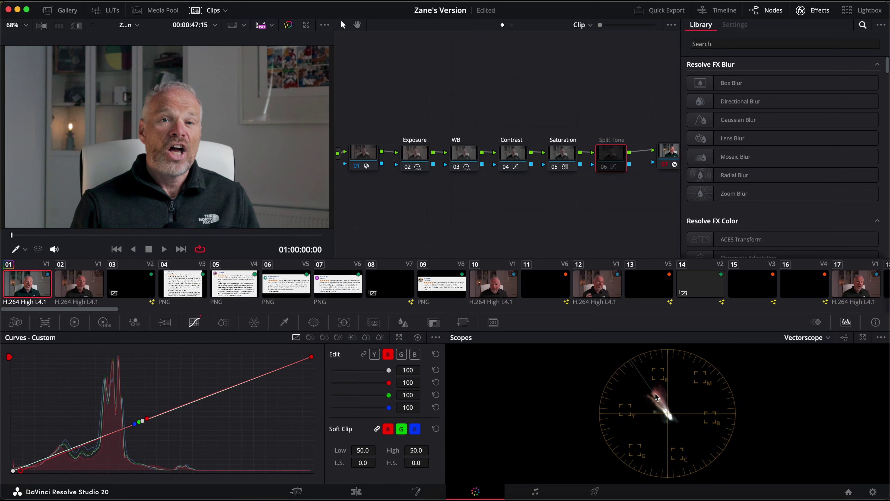
pyautogui.hotkey('ctrl', 'd')
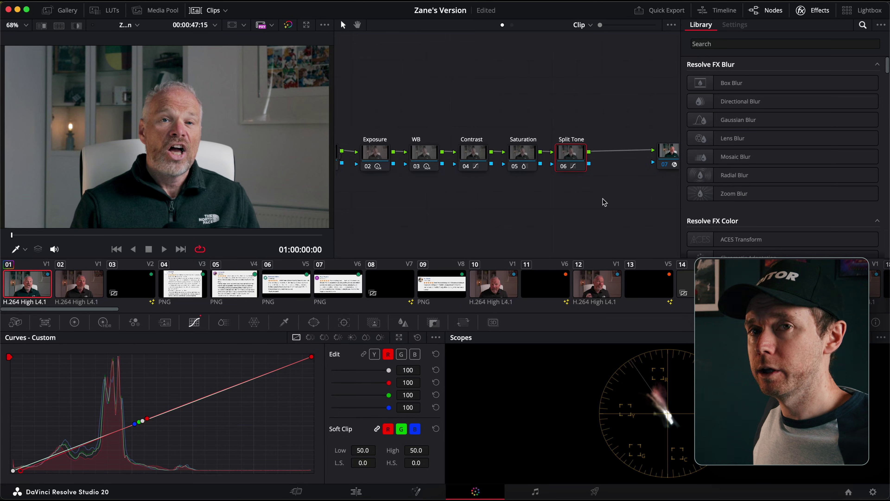
# Add node 07 labelled Vignette and apply the Vignette effect from the Effects Library
pyautogui.hotkey('alt', 's')
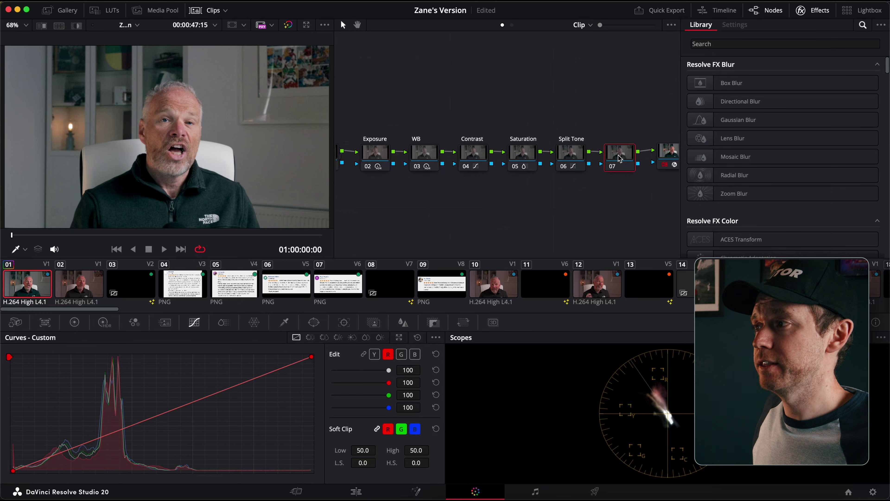
pyautogui.doubleClick(620, 159)
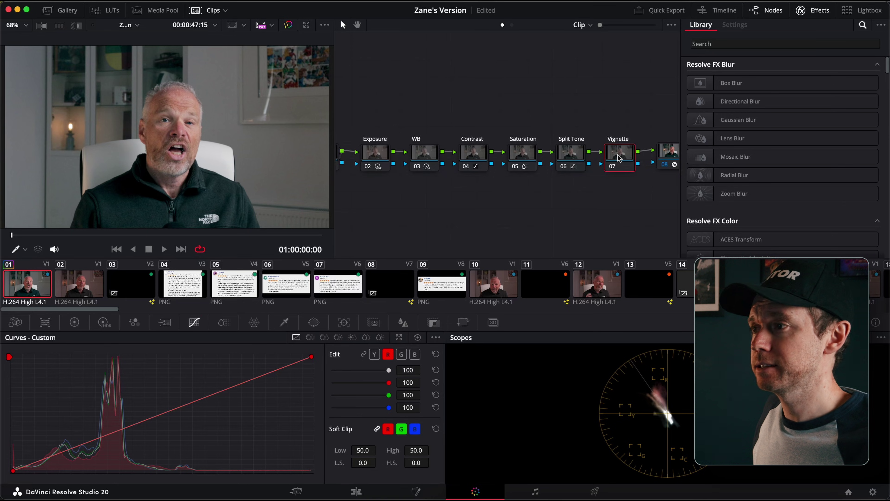
pyautogui.click(727, 43)
pyautogui.write('vignette')
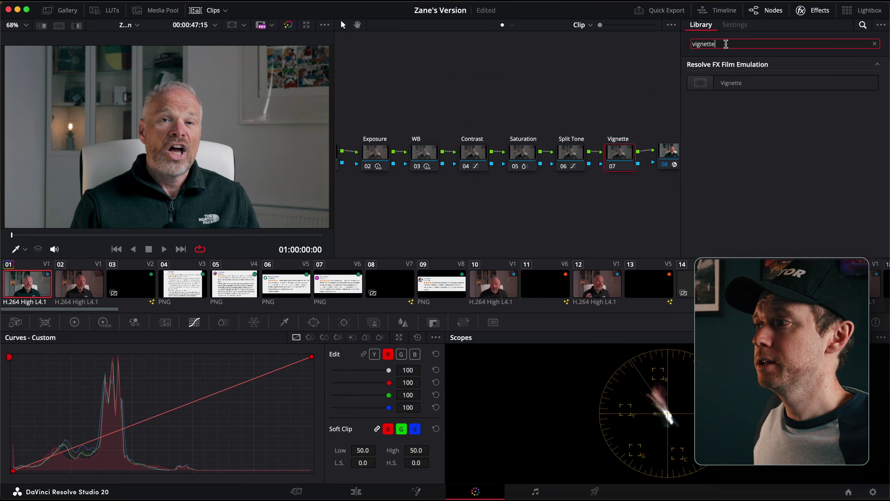
pyautogui.moveTo(743, 86); pyautogui.dragTo(626, 154)
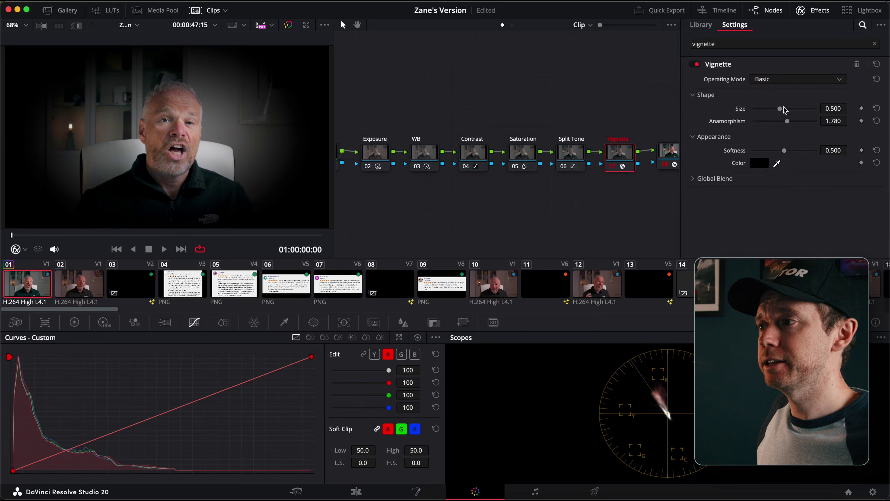
# Set the vignette Size to 1.000 and Softness to 0.636, comparing with it off
pyautogui.moveTo(782, 108); pyautogui.dragTo(798, 110)
pyautogui.moveTo(784, 150); pyautogui.dragTo(793, 150)
pyautogui.moveTo(797, 109); pyautogui.dragTo(807, 109)
pyautogui.hotkey('ctrl', 'd')
pyautogui.hotkey('ctrl', 'd')
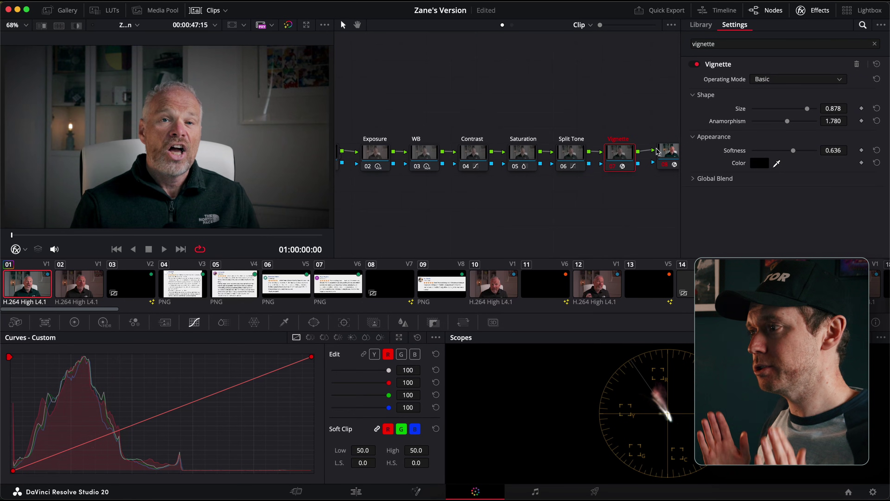
pyautogui.moveTo(808, 109); pyautogui.dragTo(818, 109)
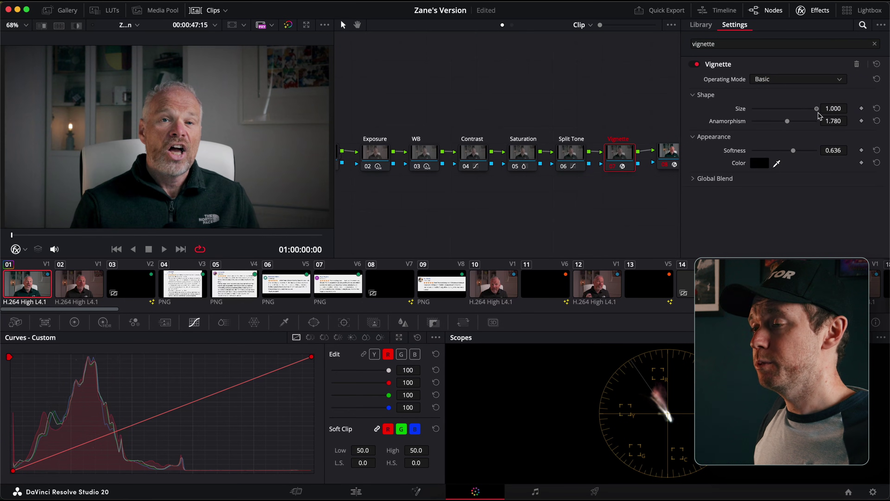
pyautogui.hotkey('ctrl', 'd')
pyautogui.hotkey('ctrl', 'd')
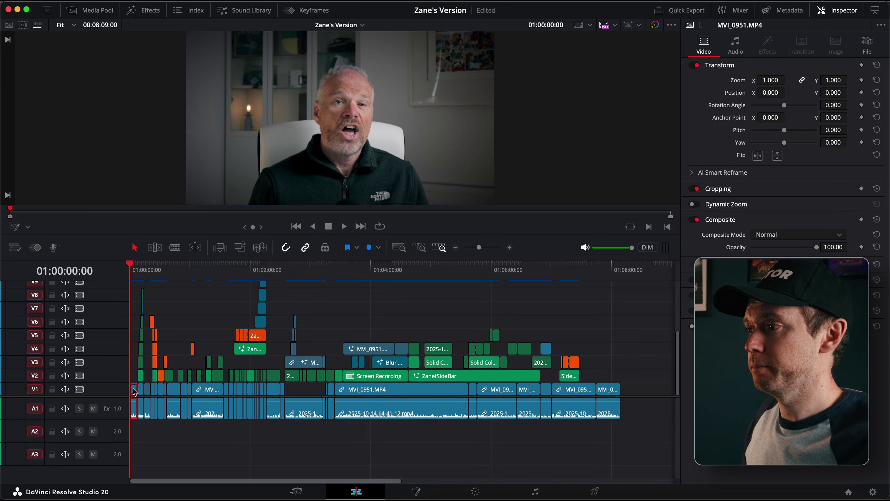
# Paste only the Color Correction attributes onto all 39 V1/A1 A-roll clips, then check a later clip
pyautogui.moveTo(629, 393); pyautogui.dragTo(148, 409)
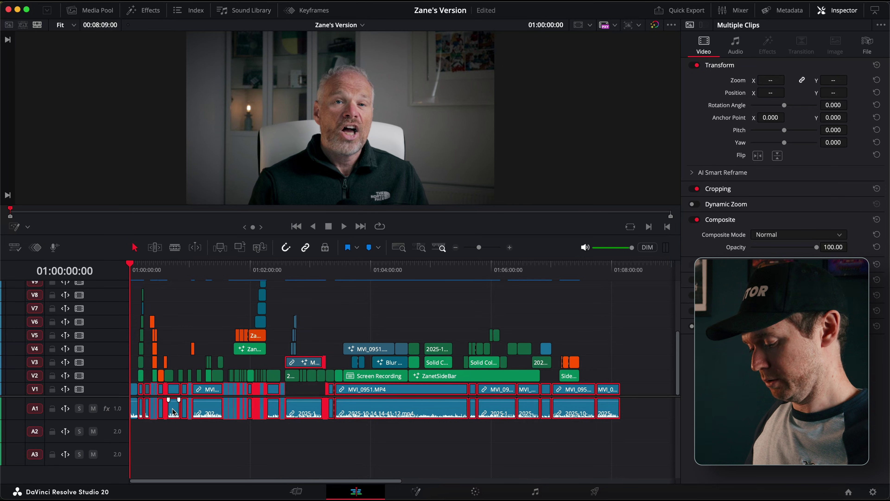
pyautogui.hotkey('alt', 'v')
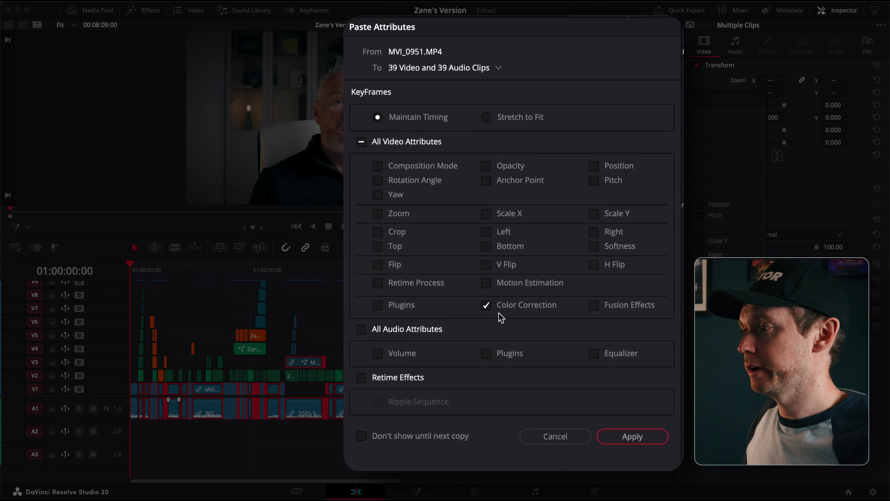
pyautogui.click(626, 436)
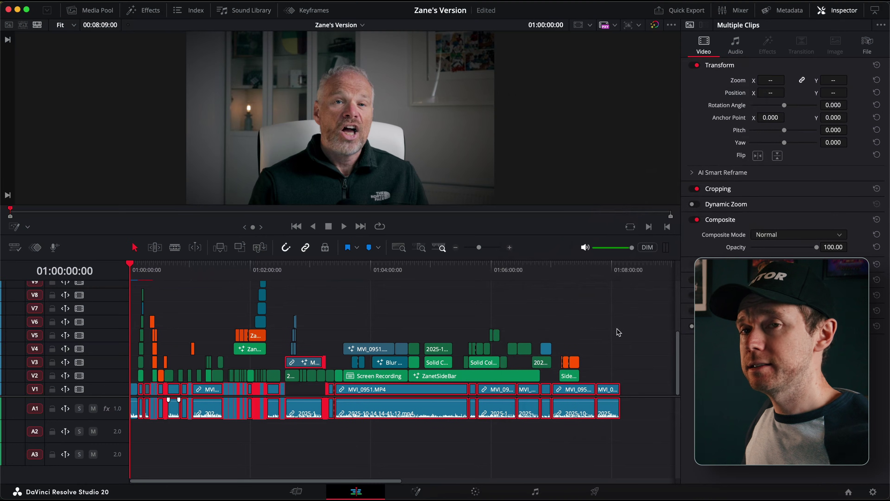
pyautogui.click(609, 283)
pyautogui.click(582, 273)
pyautogui.click(608, 309)
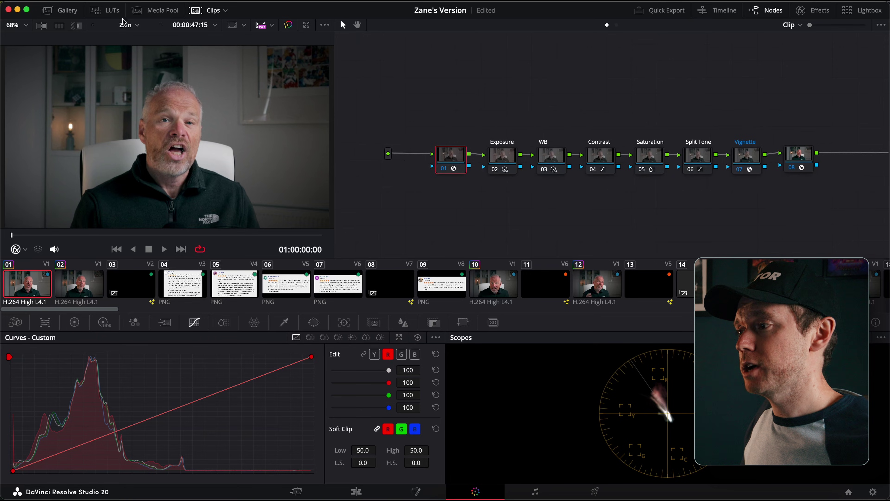
# Grab the graded frame as Gallery still 1.1.1
pyautogui.click(62, 10)
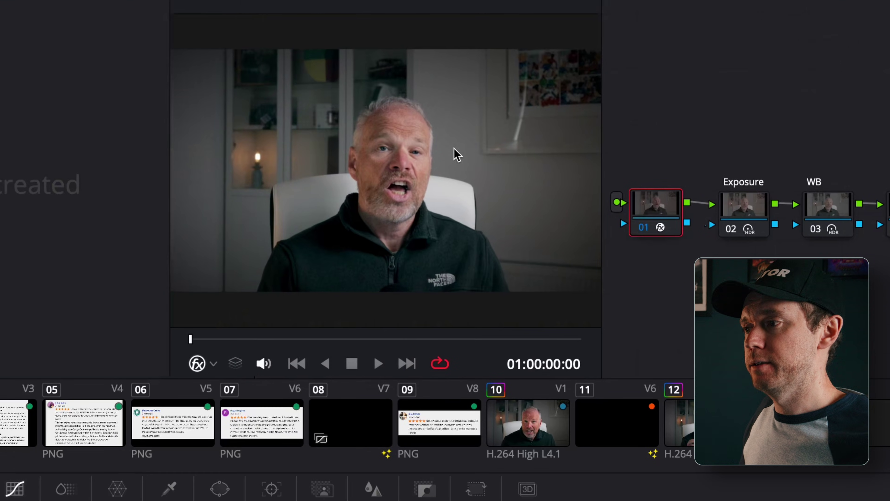
pyautogui.rightClick(453, 142)
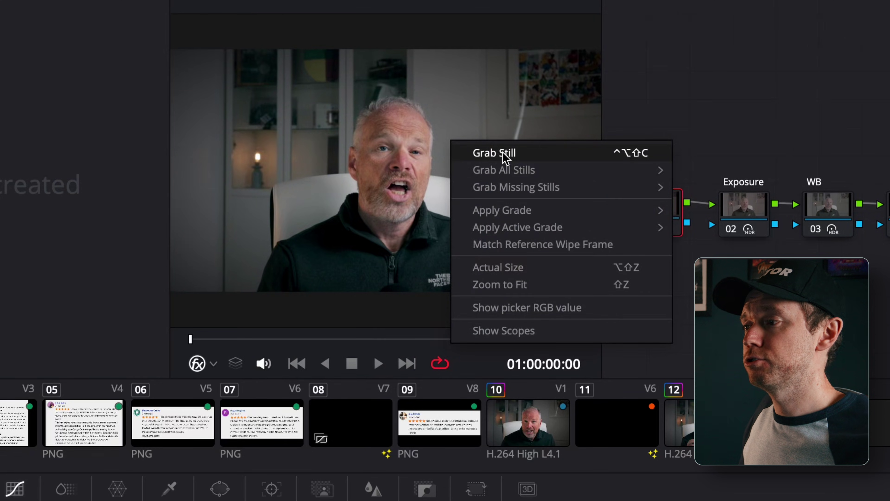
pyautogui.click(513, 160)
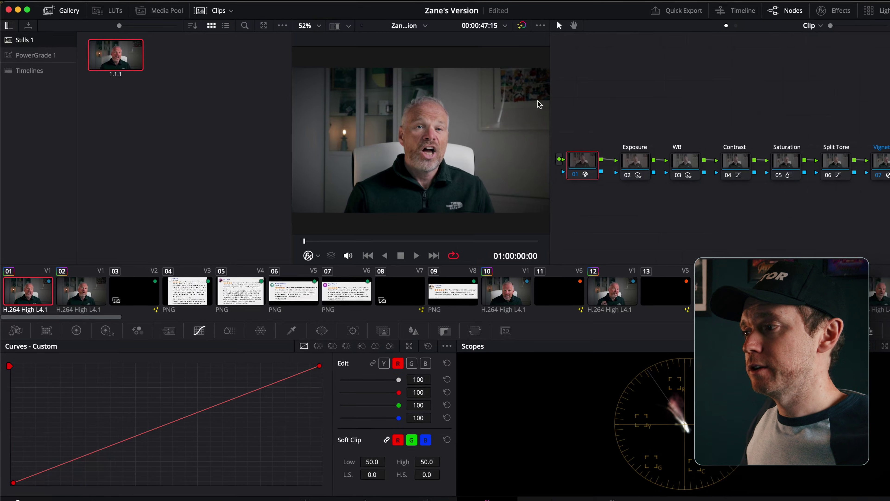
# Reset all grades and nodes, then reapply the grade from still 1.1.1
pyautogui.rightClick(631, 95)
pyautogui.click(663, 101)
pyautogui.rightClick(120, 59)
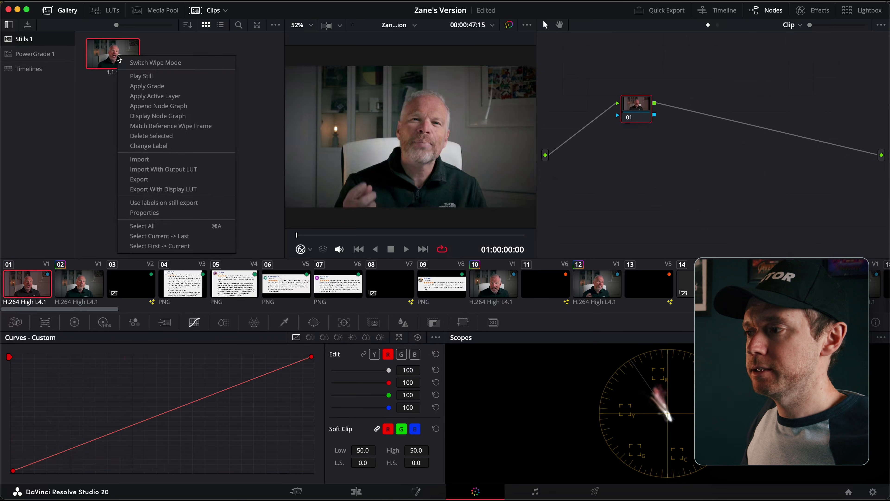
pyautogui.click(147, 87)
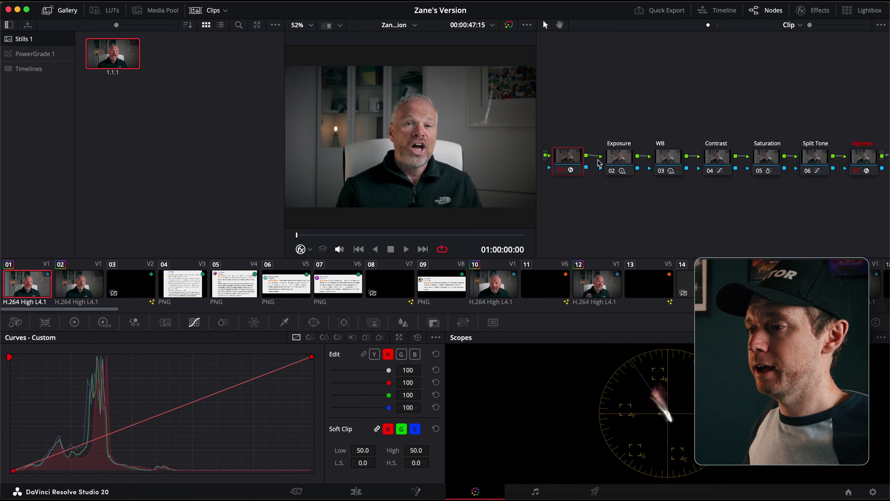
pyautogui.doubleClick(115, 53)
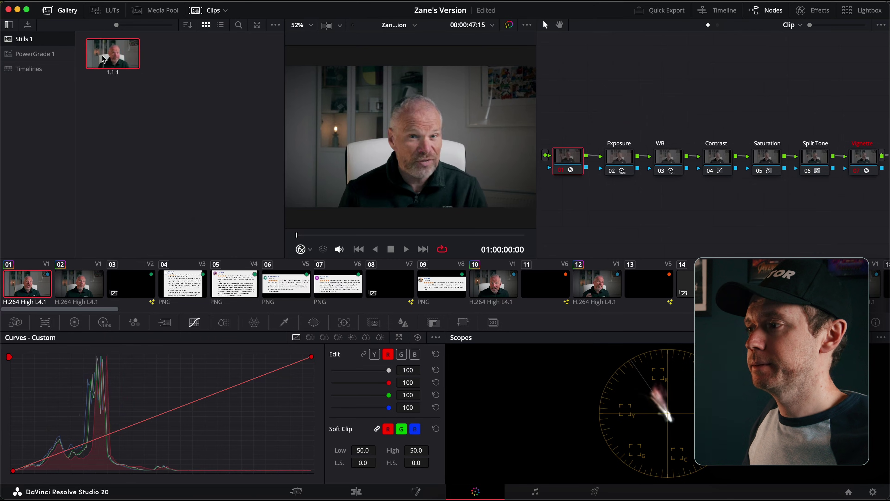
pyautogui.rightClick(114, 56)
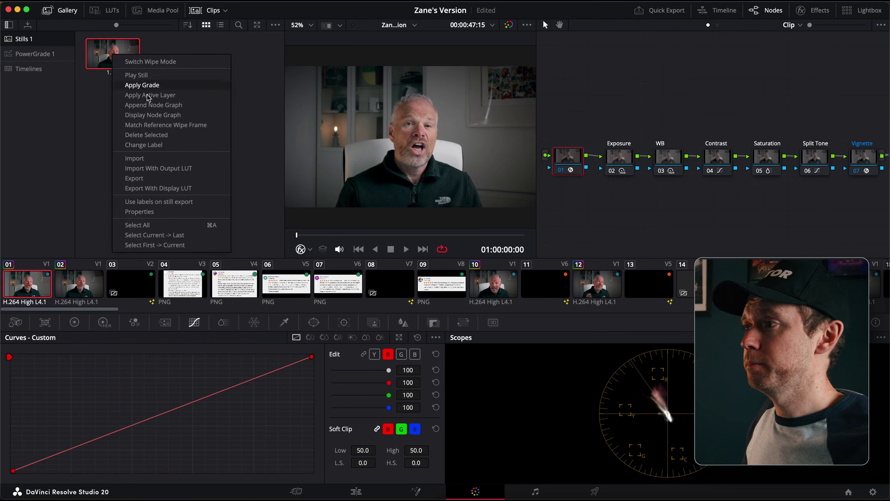
# Export the still as .drx to the Grade folder, import it in another project, and apply it
pyautogui.click(146, 180)
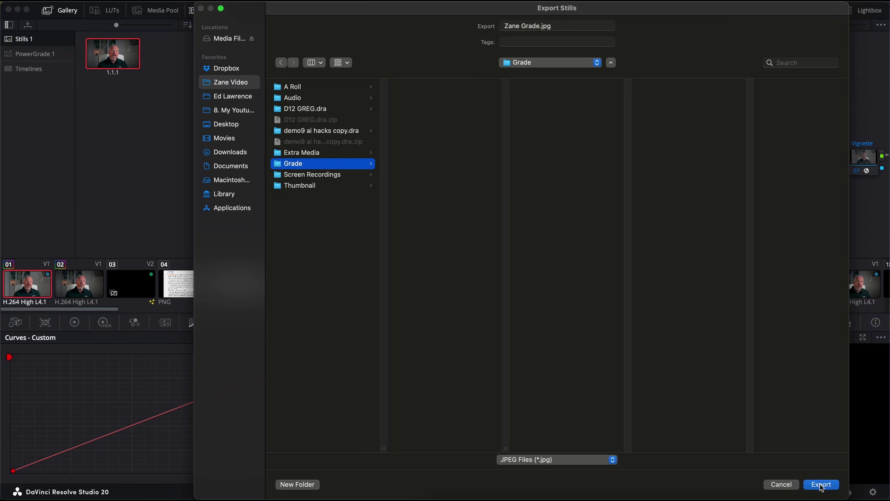
pyautogui.click(821, 484)
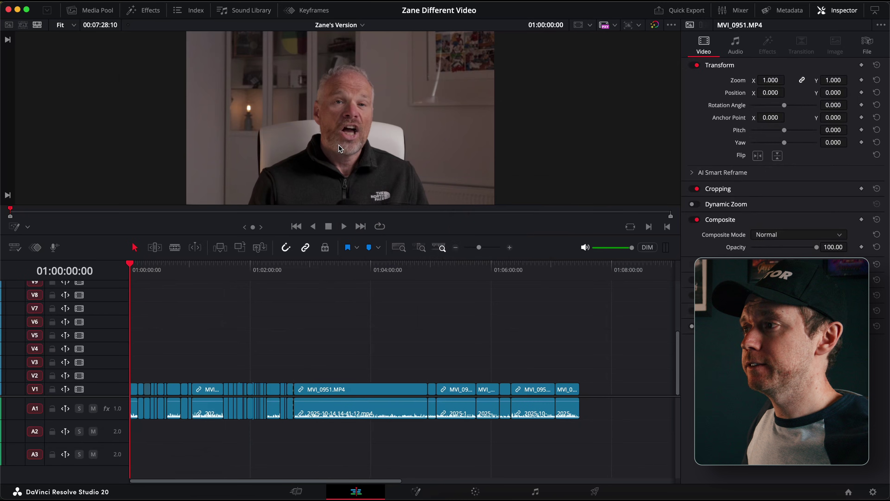
pyautogui.hotkey('shift', '6')
pyautogui.rightClick(140, 83)
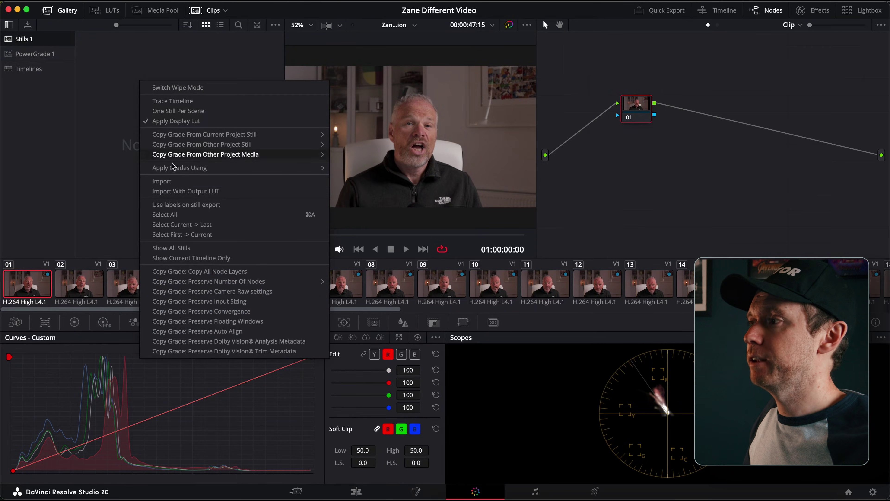
pyautogui.click(178, 186)
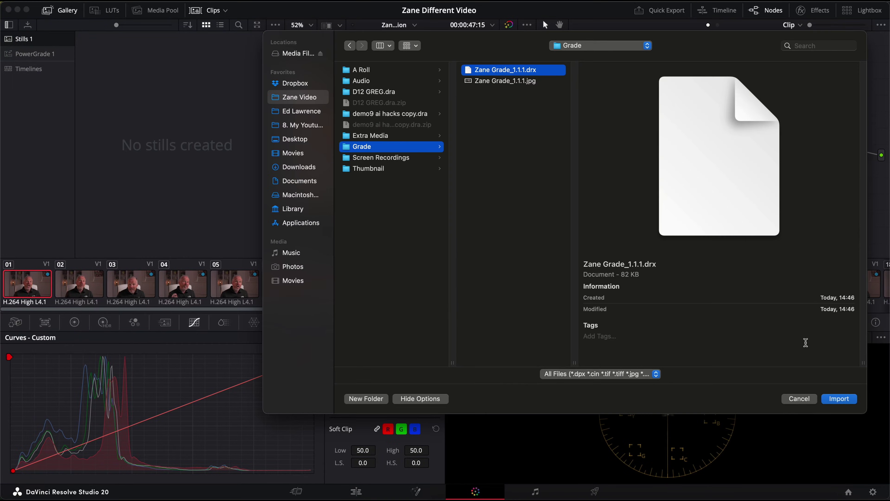
pyautogui.click(839, 399)
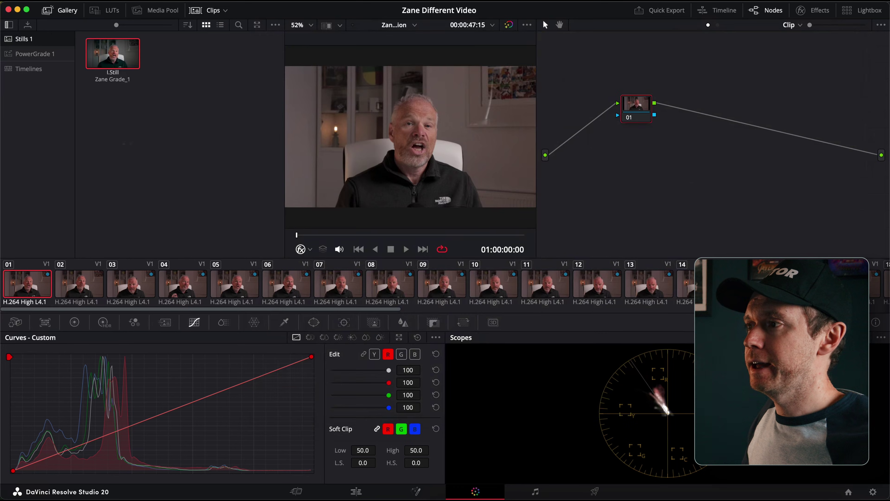
pyautogui.rightClick(113, 55)
pyautogui.click(140, 85)
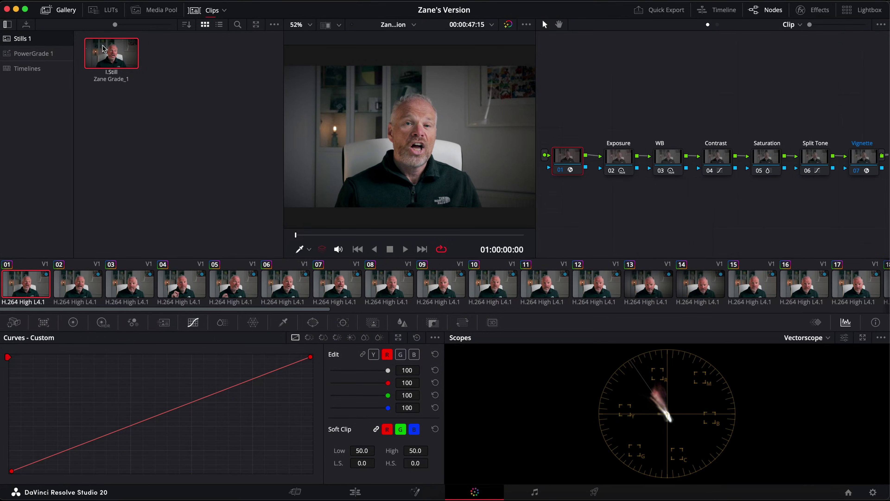
# Move still Zane Grade_1 into PowerGrade 1 and open that album from Base Project's Color page
pyautogui.moveTo(116, 52); pyautogui.dragTo(47, 58)
pyautogui.click(37, 56)
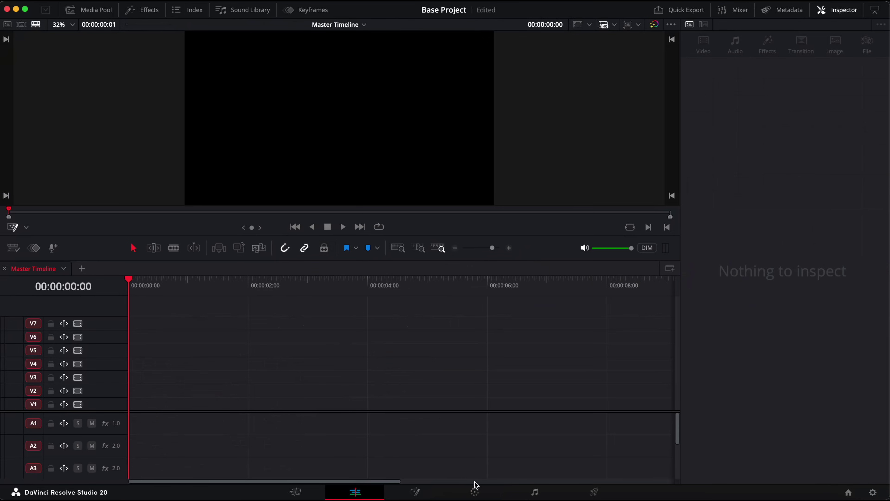
pyautogui.click(475, 491)
pyautogui.click(38, 55)
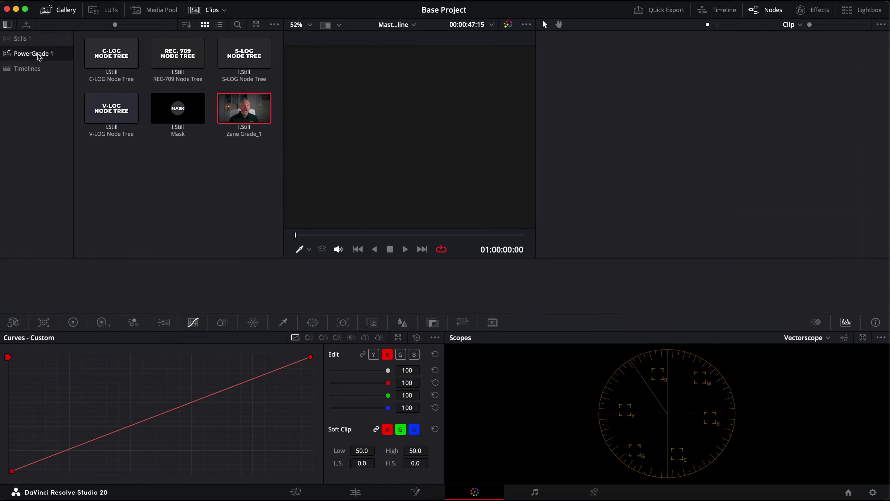